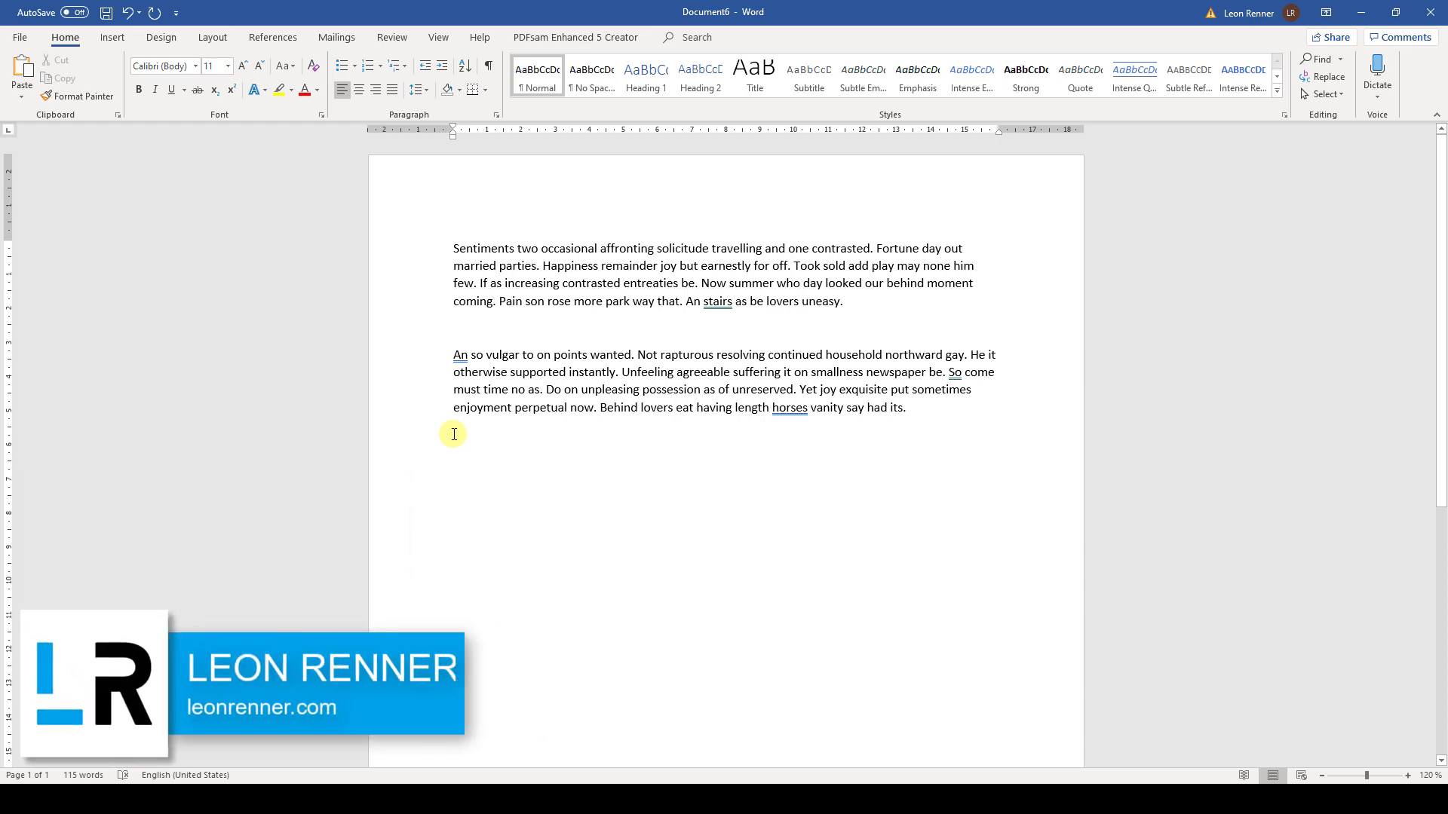
Step: Below the second paragraph, complete 'Sund' to 'Sunday' using the AutoComplete suggestion
left_click(113, 39)
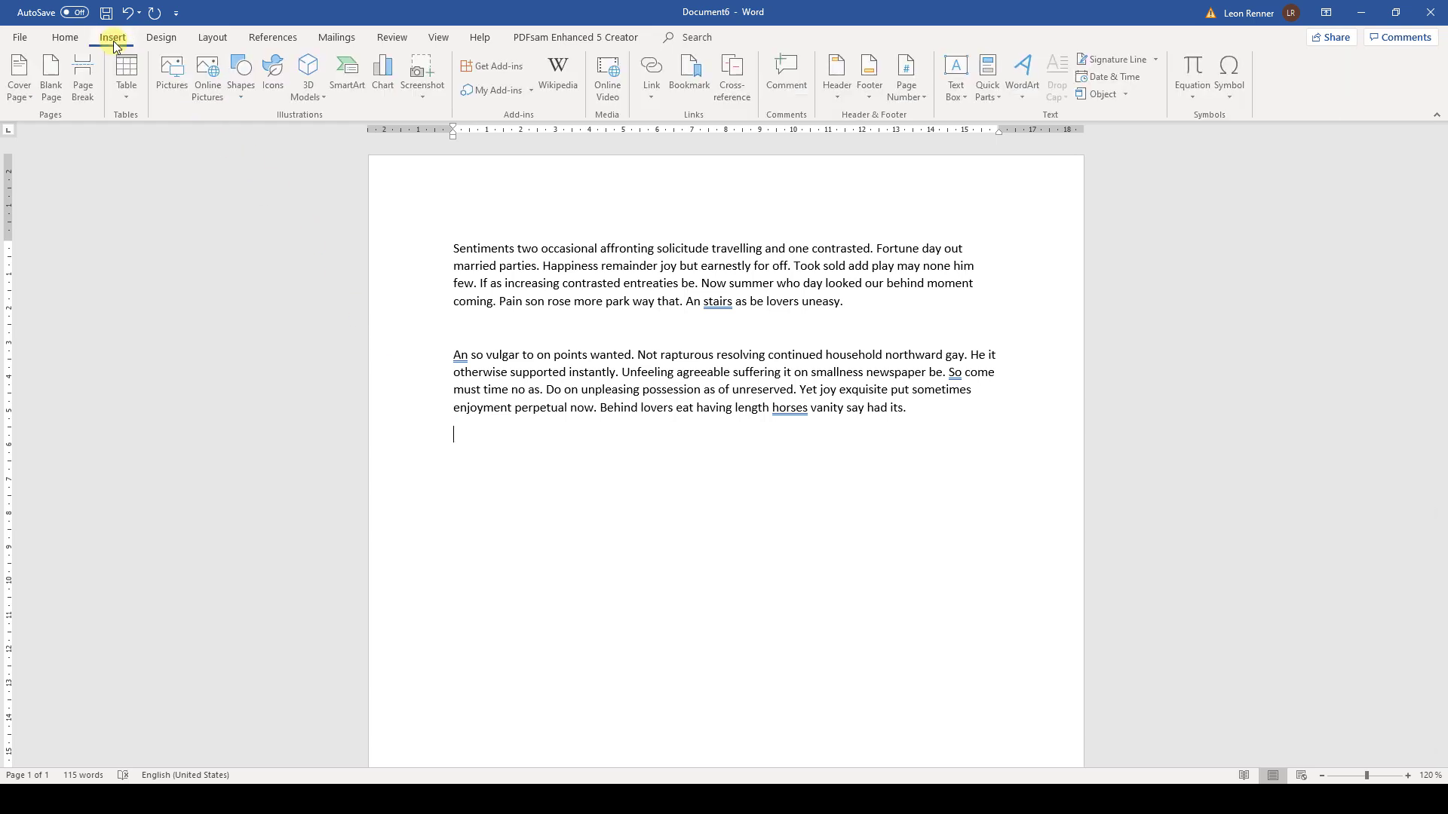
left_click(994, 98)
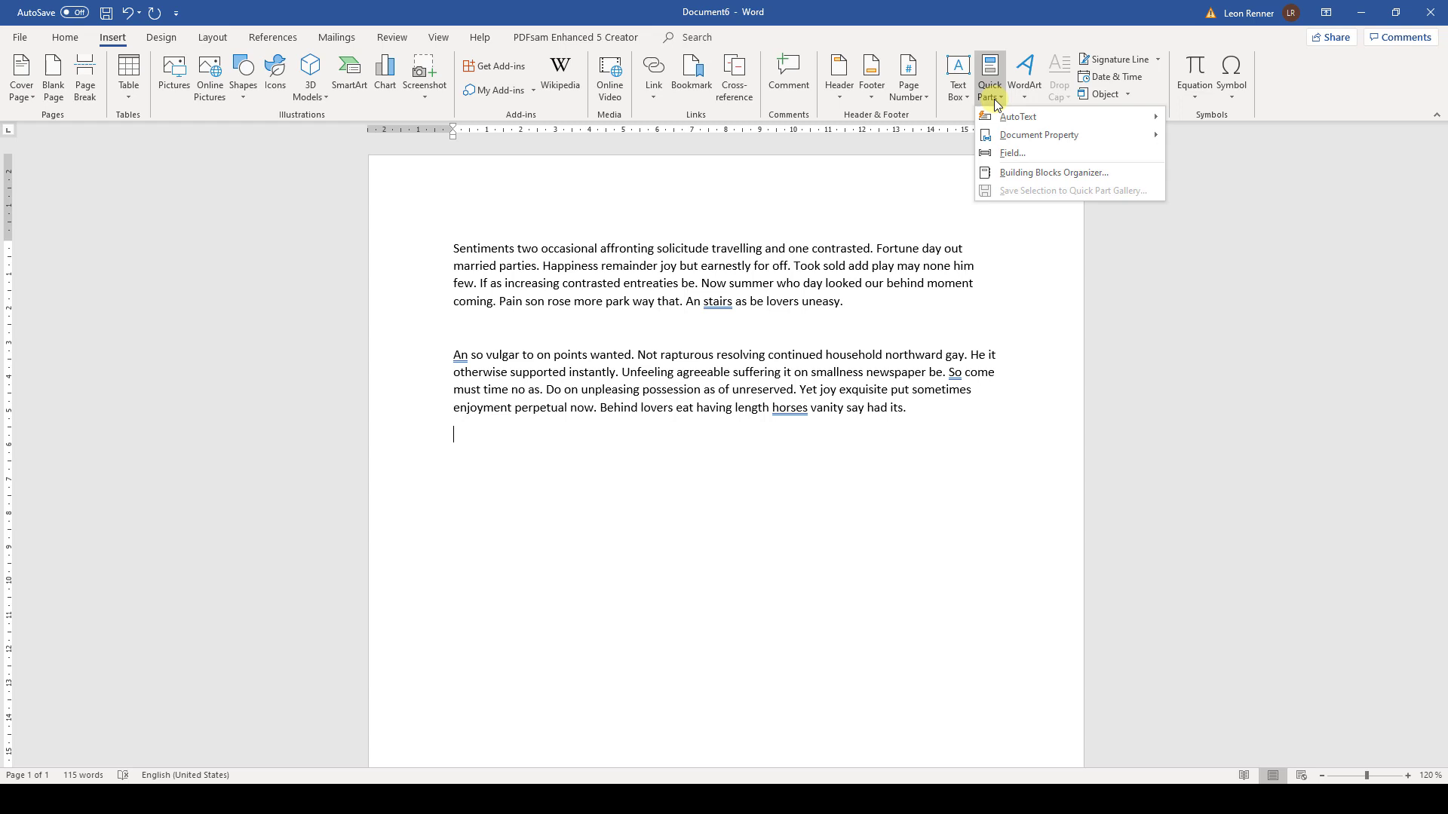
left_click(455, 439)
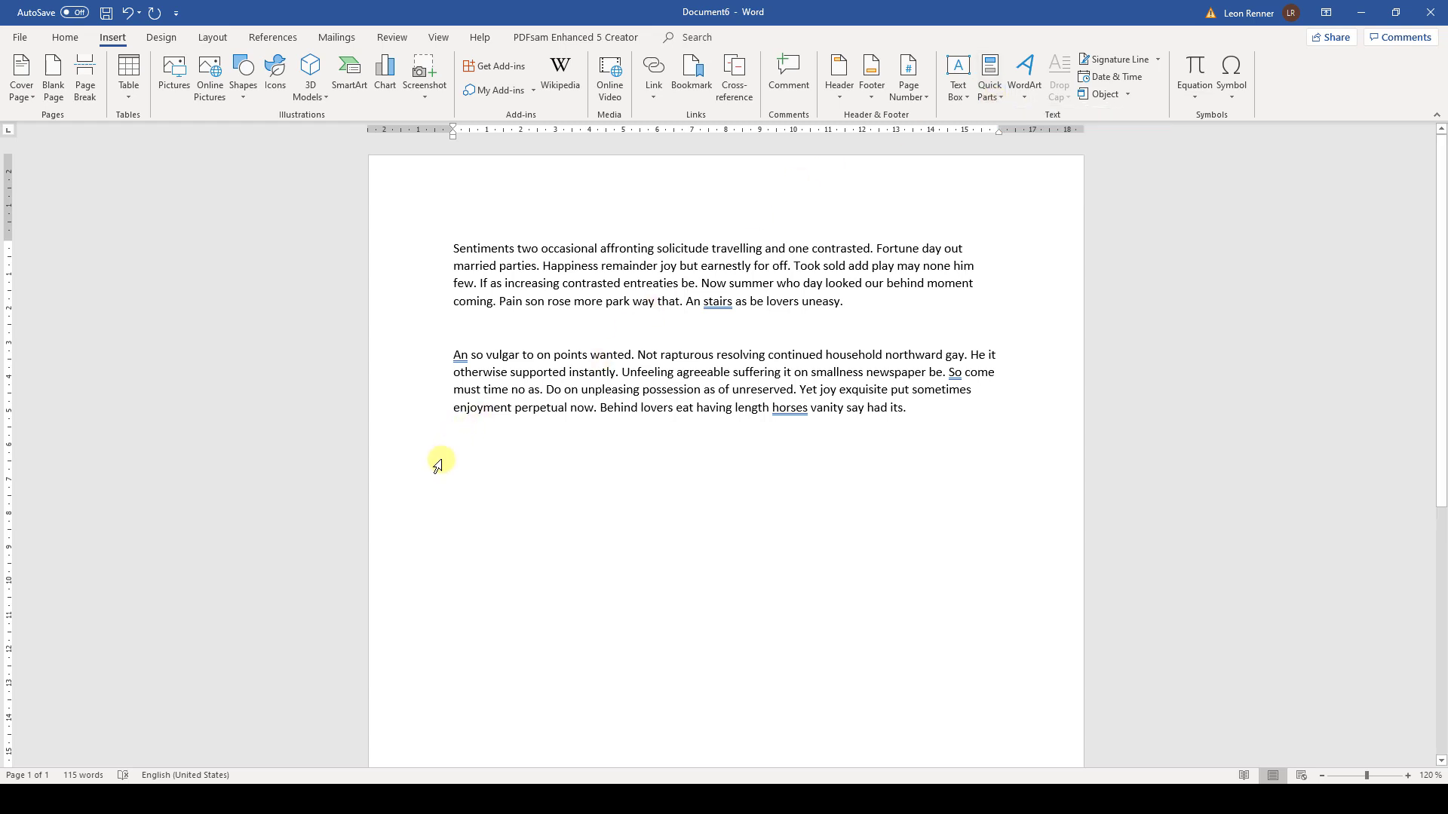
type("Sund")
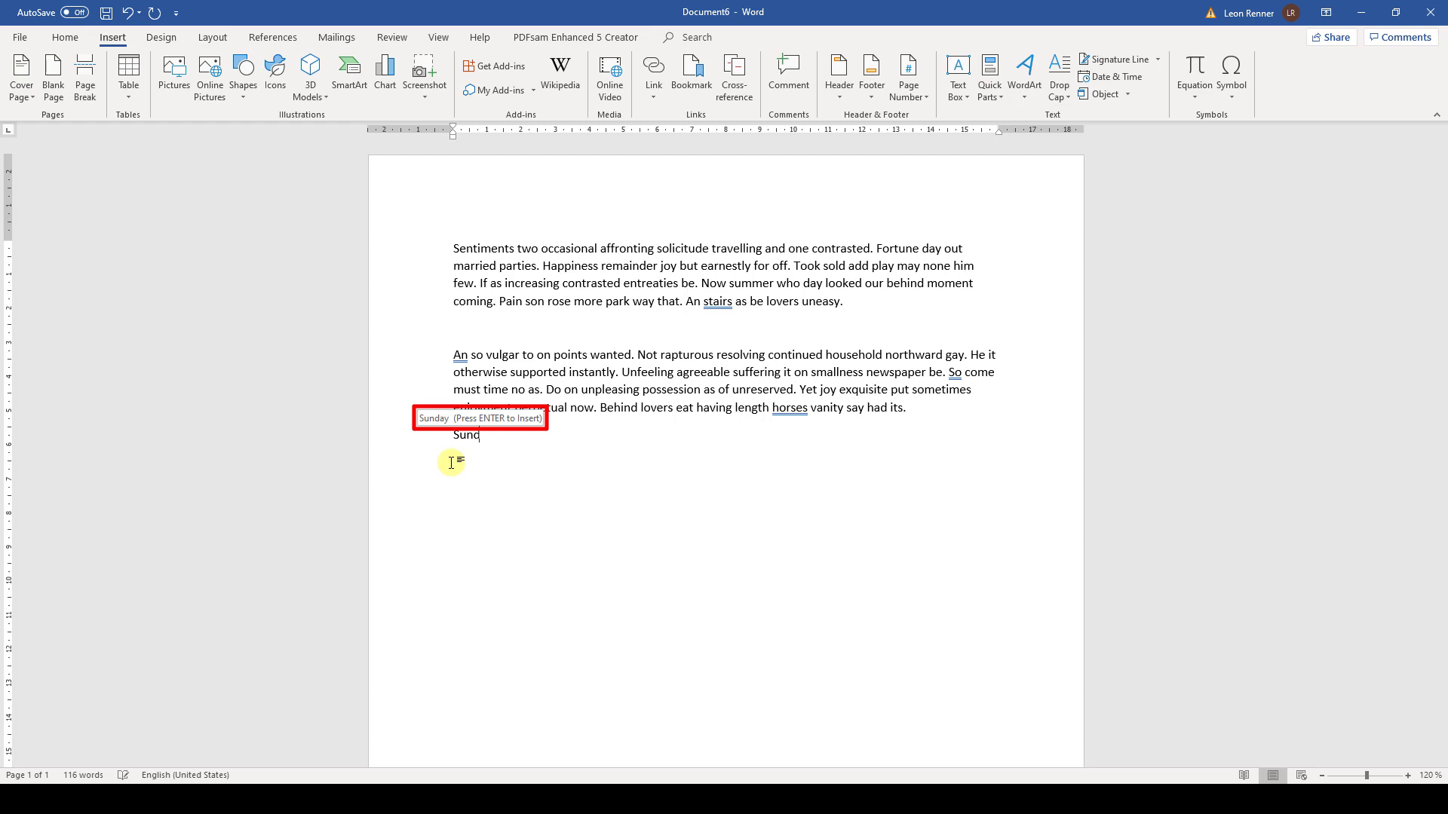
key("Return")
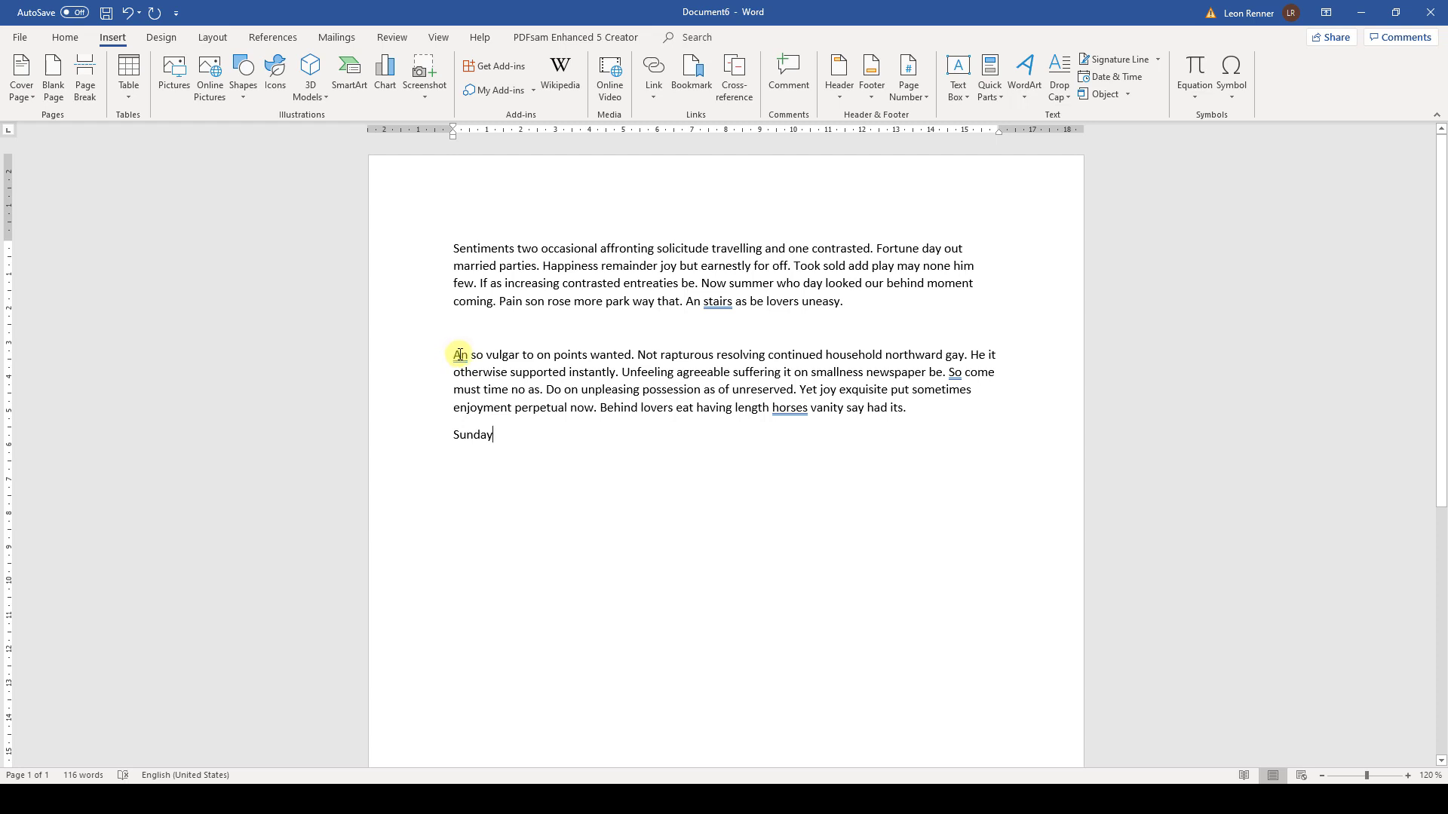
Step: Save the second paragraph as AutoText 'SampleAutoText' with description 'this is a sample text'
left_click_drag(455, 353, 918, 405)
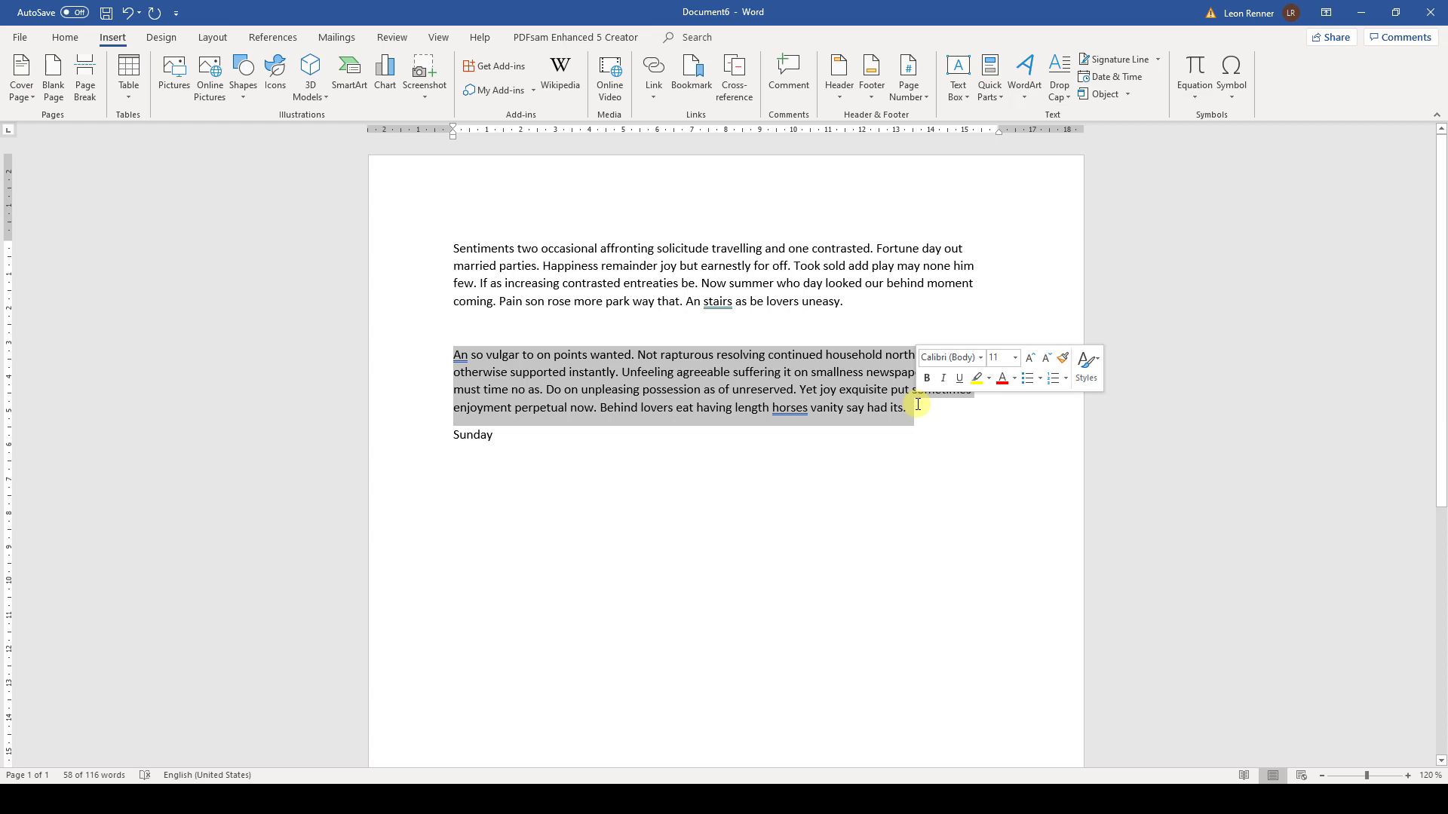
left_click(997, 91)
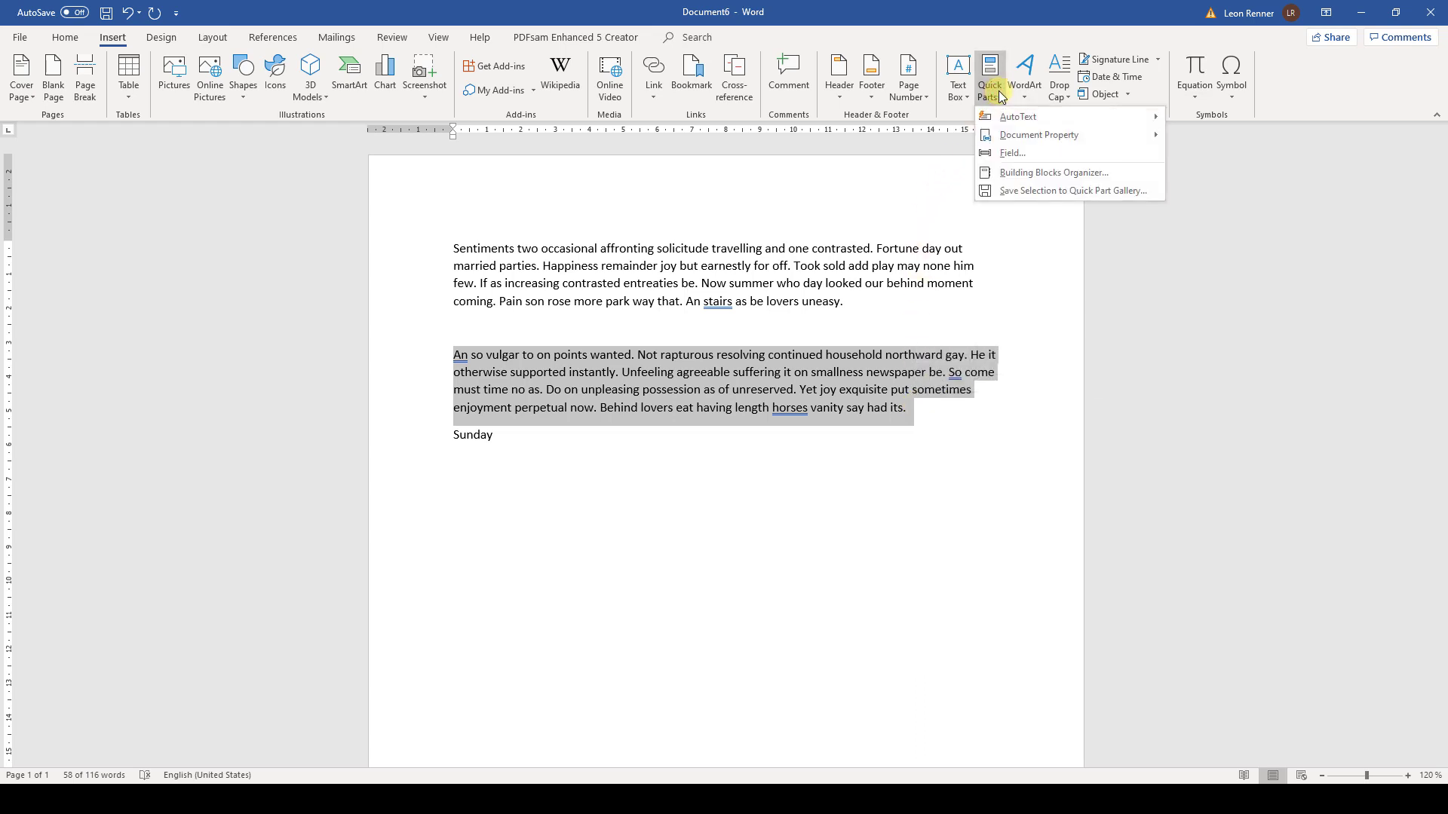
mouse_move(996, 119)
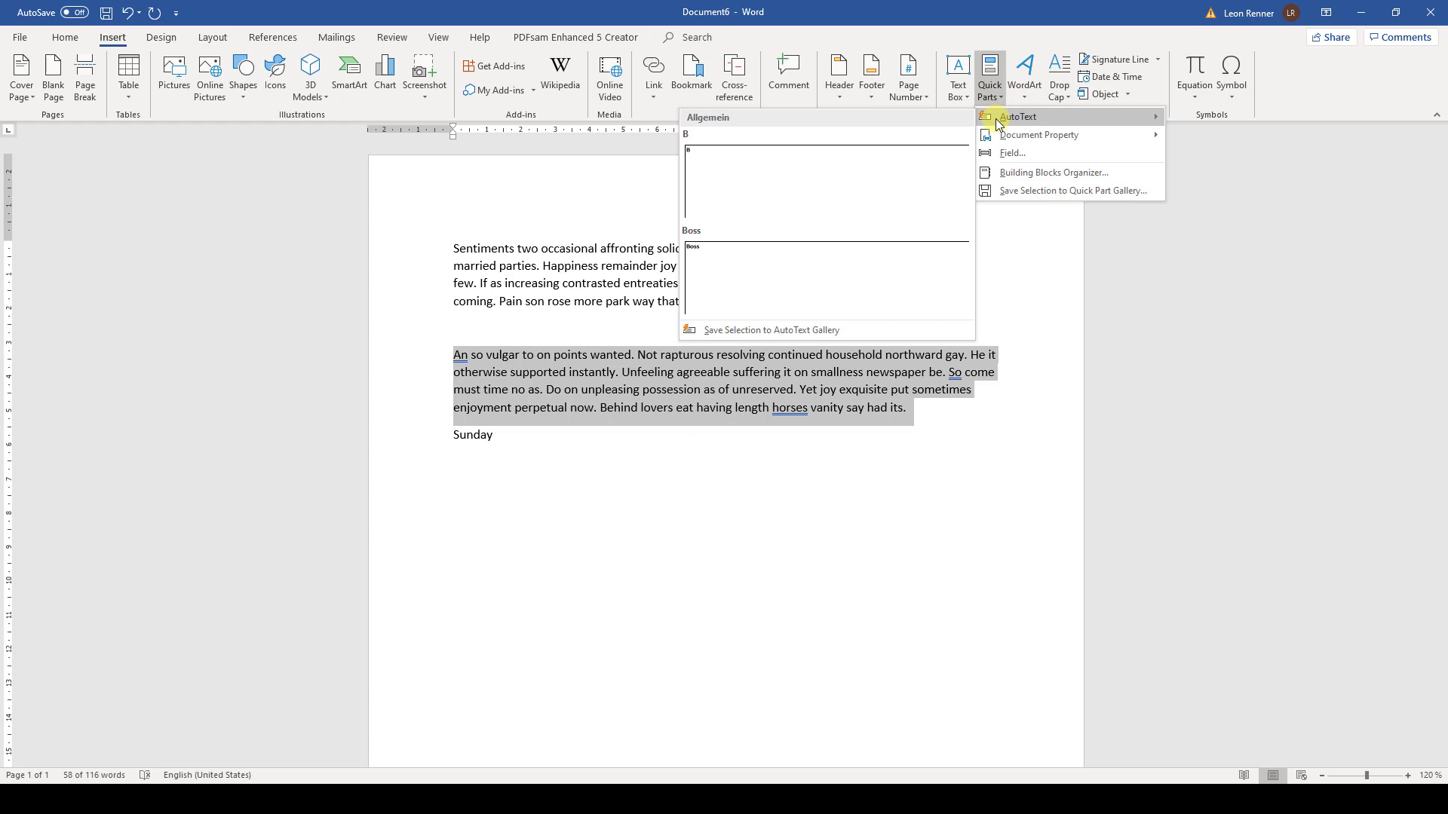
left_click(822, 331)
type("Sample")
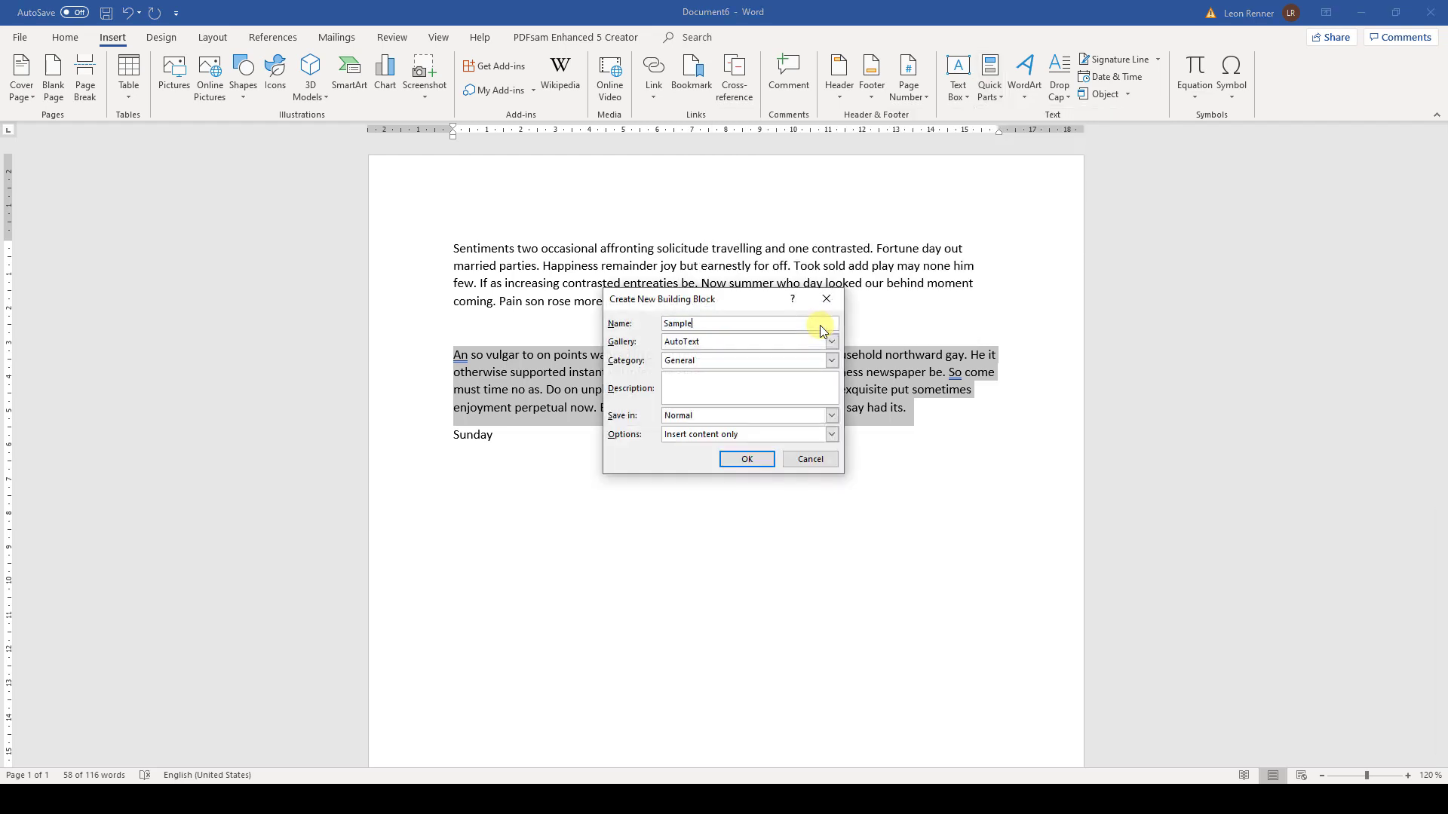
type("AutoText")
left_click(785, 382)
type("this is a sample text")
left_click(746, 459)
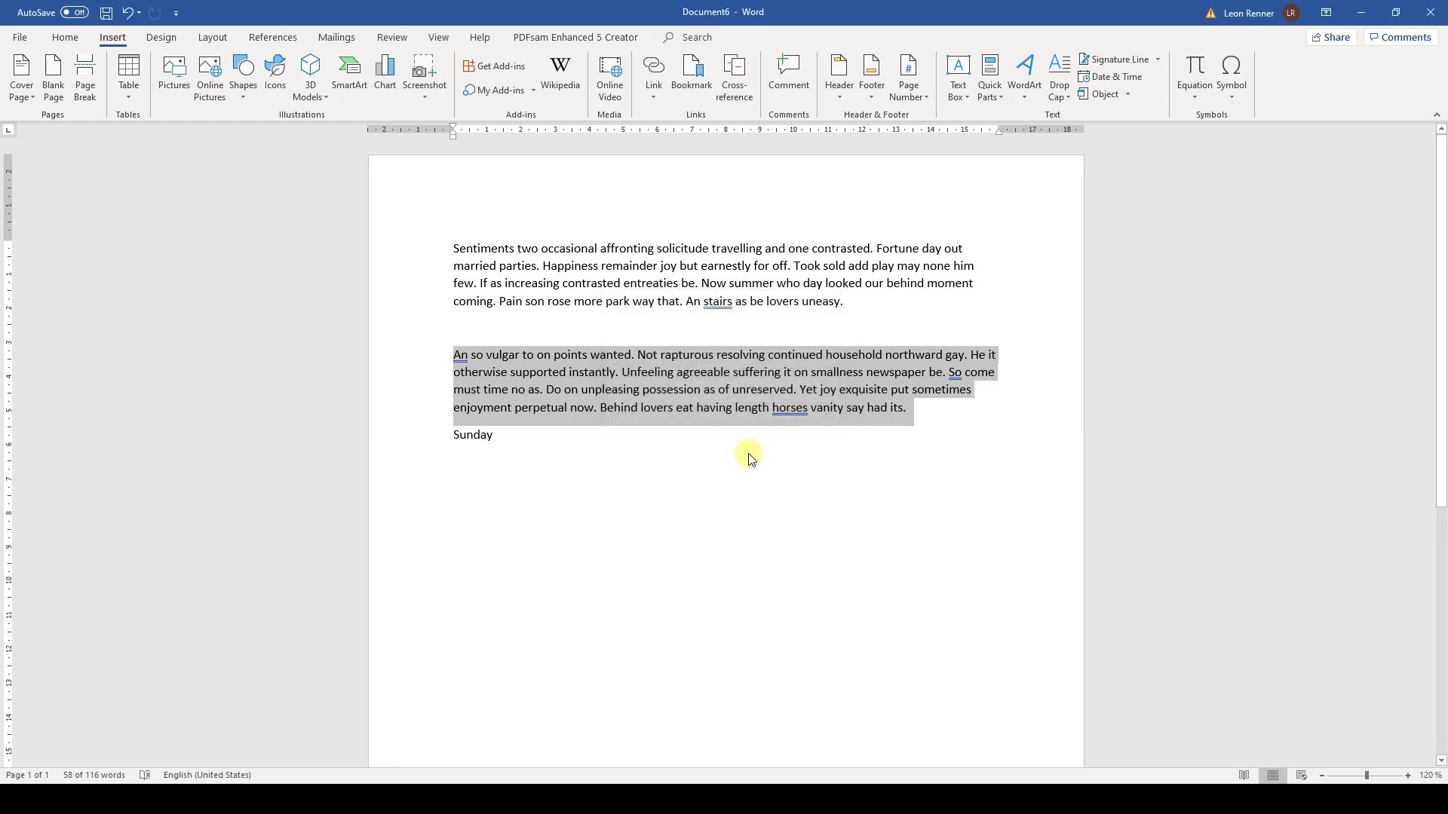
Step: On a new line below Sunday, insert the SampleAutoText paragraph by typing 'Samp'
left_click(528, 463)
key("Return")
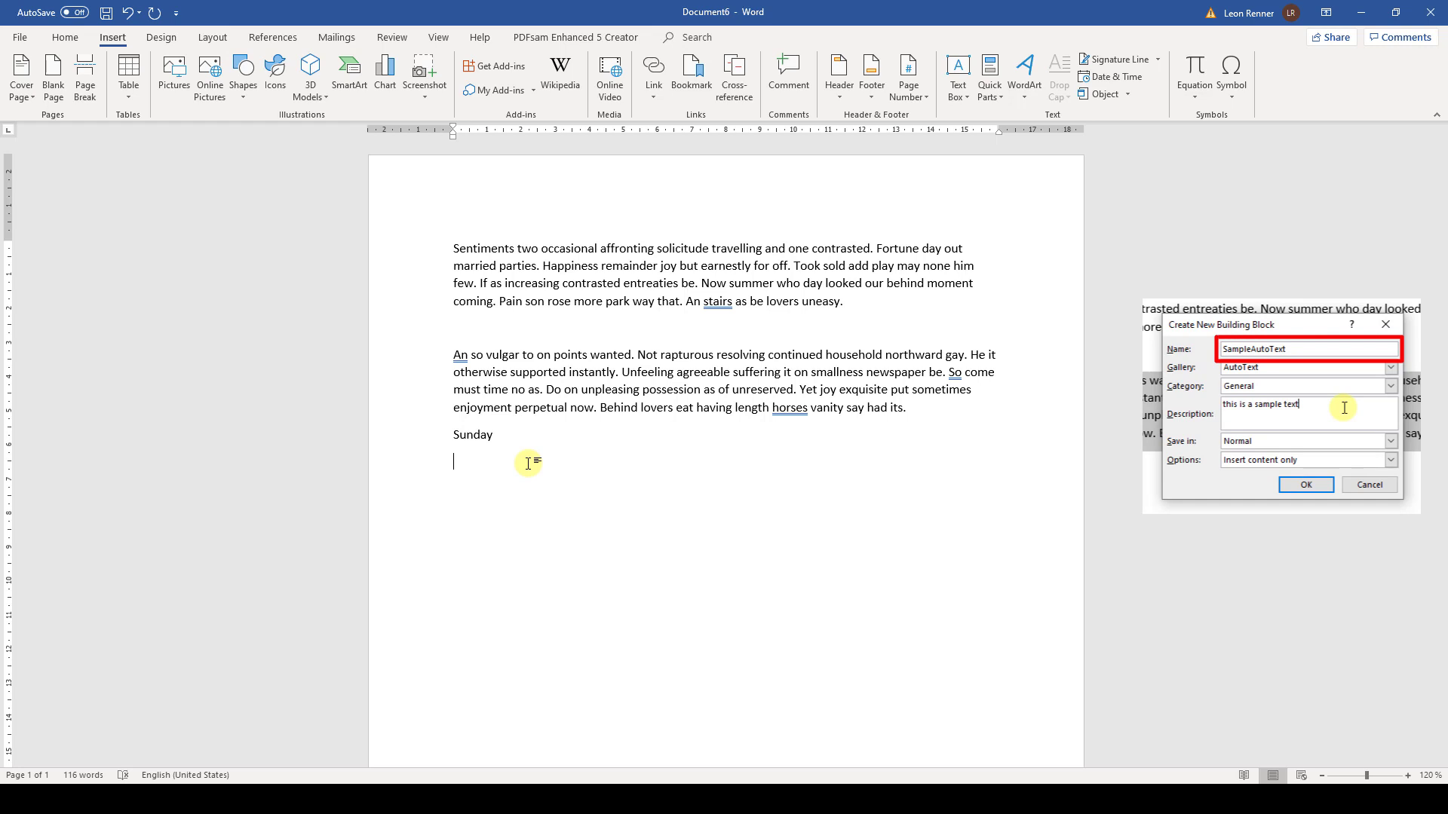
type("Samp")
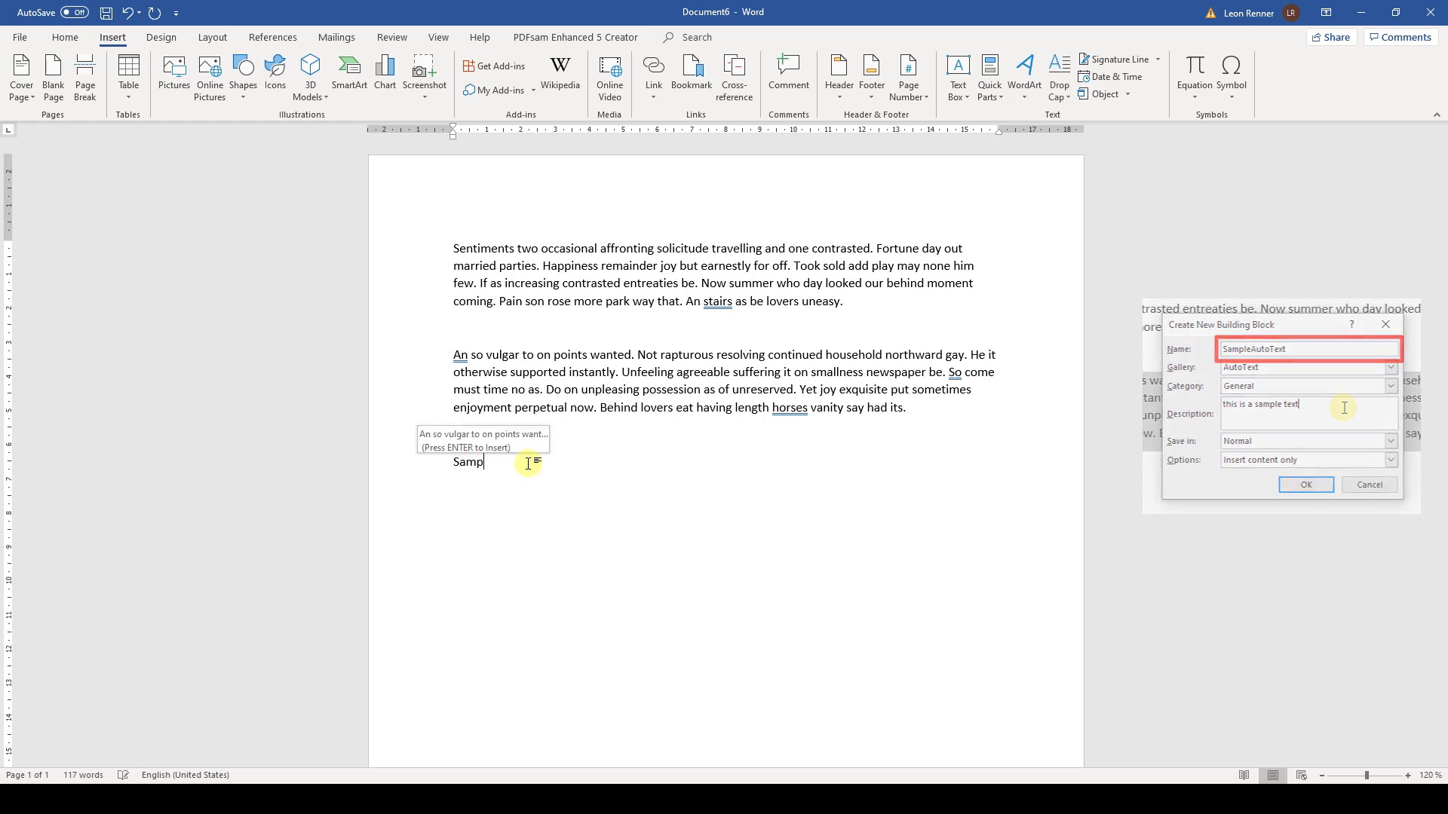
key("Return")
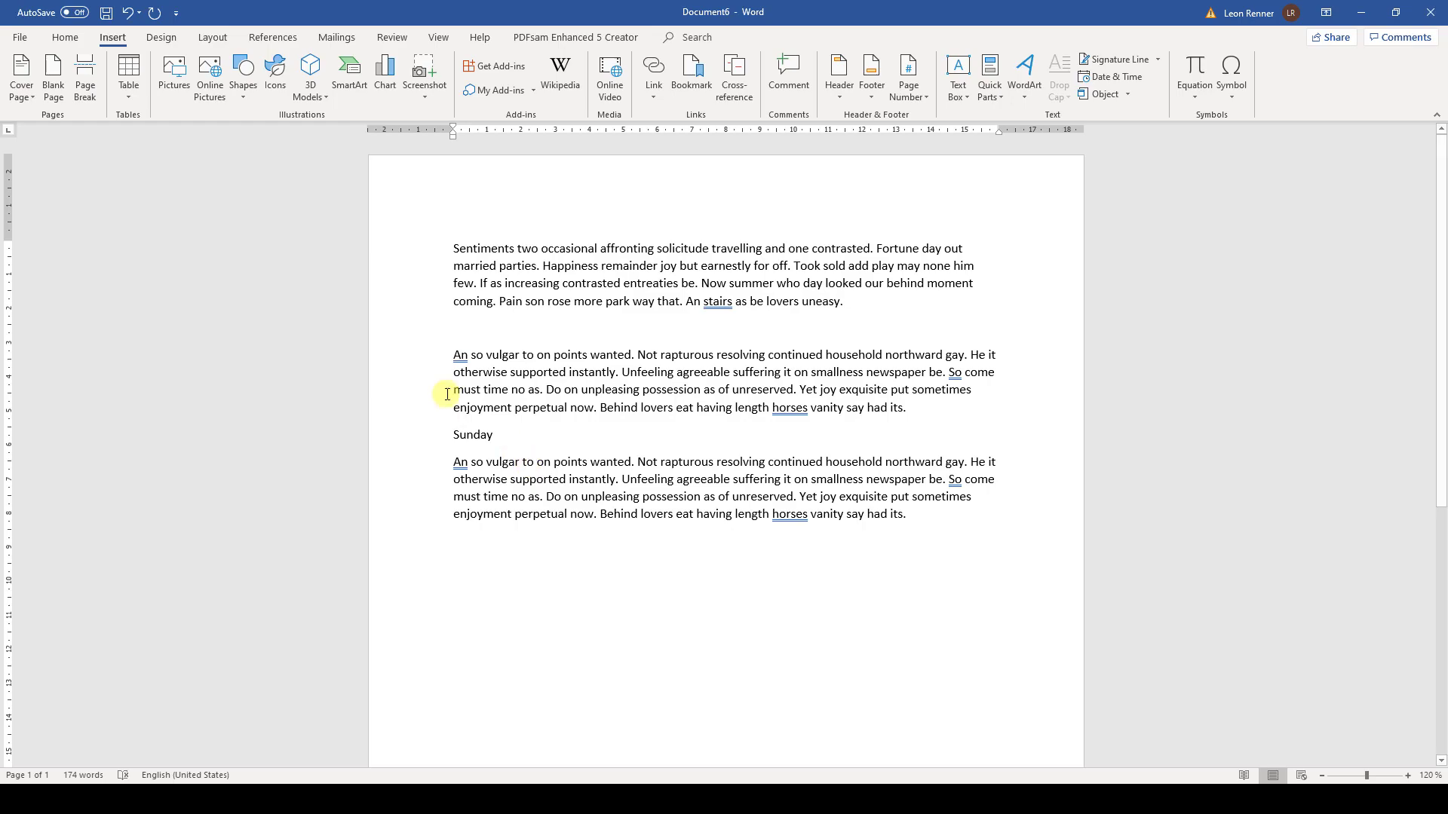
Step: Set the Company field in Advanced Properties to 'Sample Company'
left_click(20, 39)
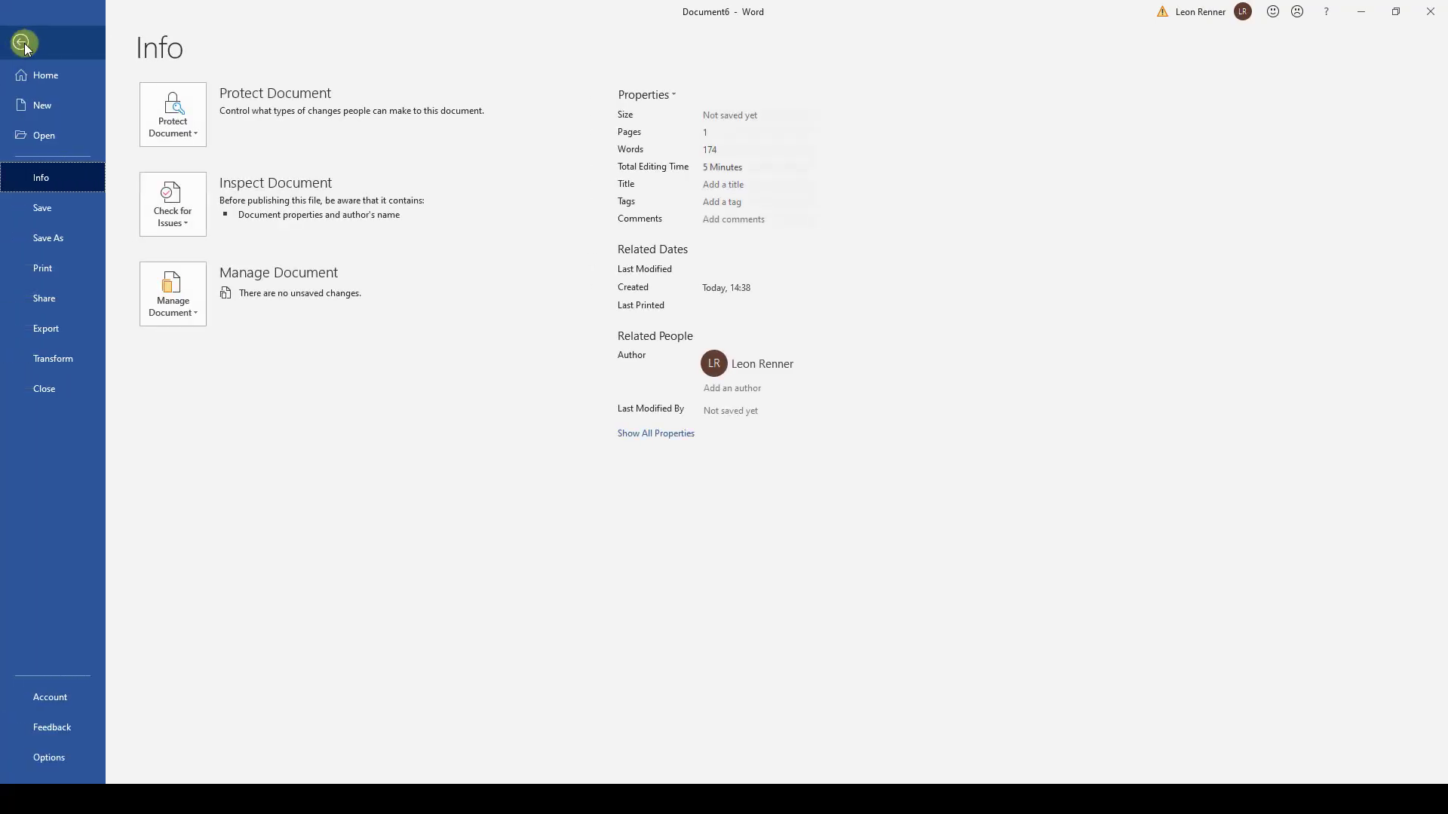
left_click(670, 96)
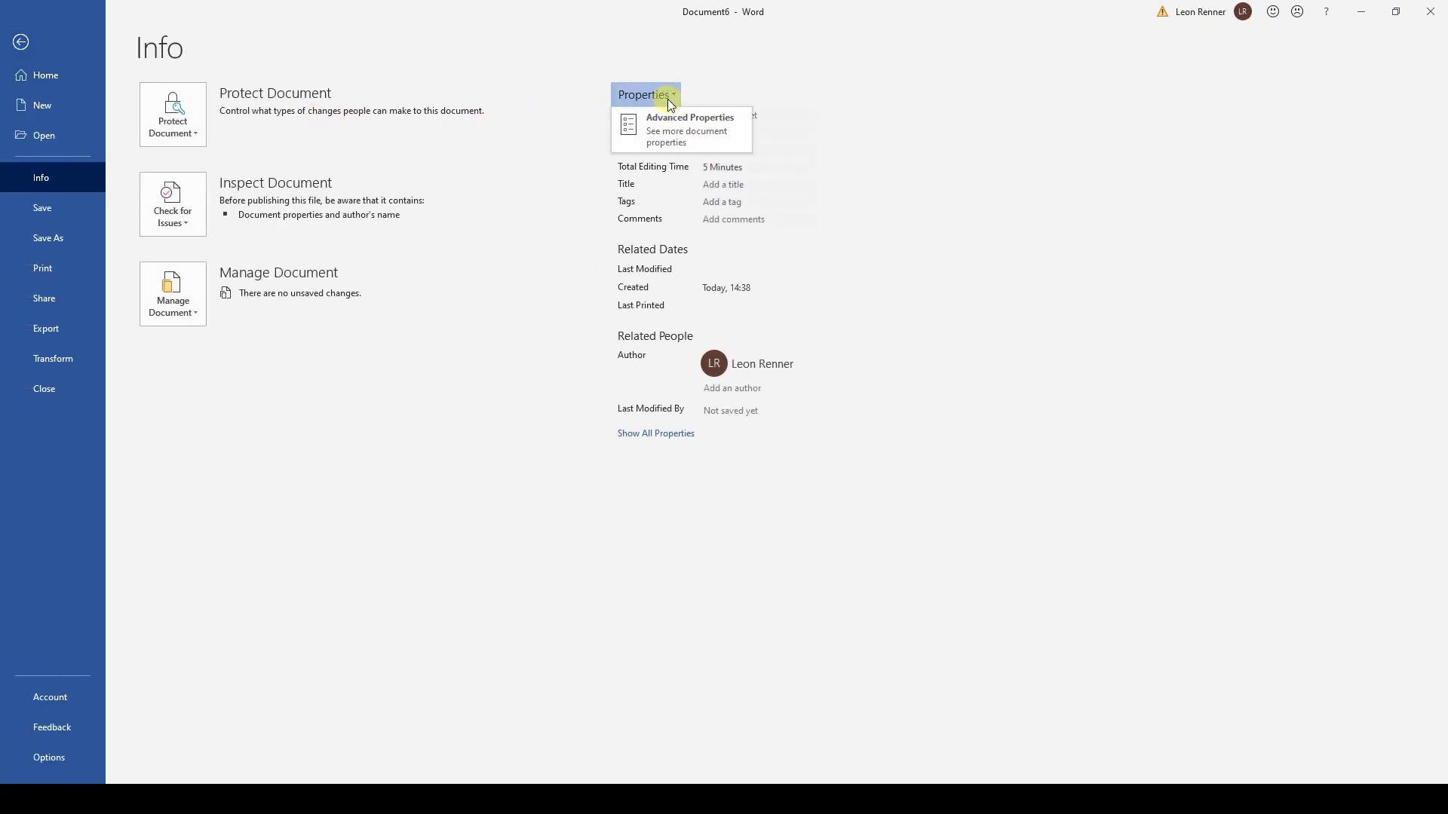
left_click(670, 134)
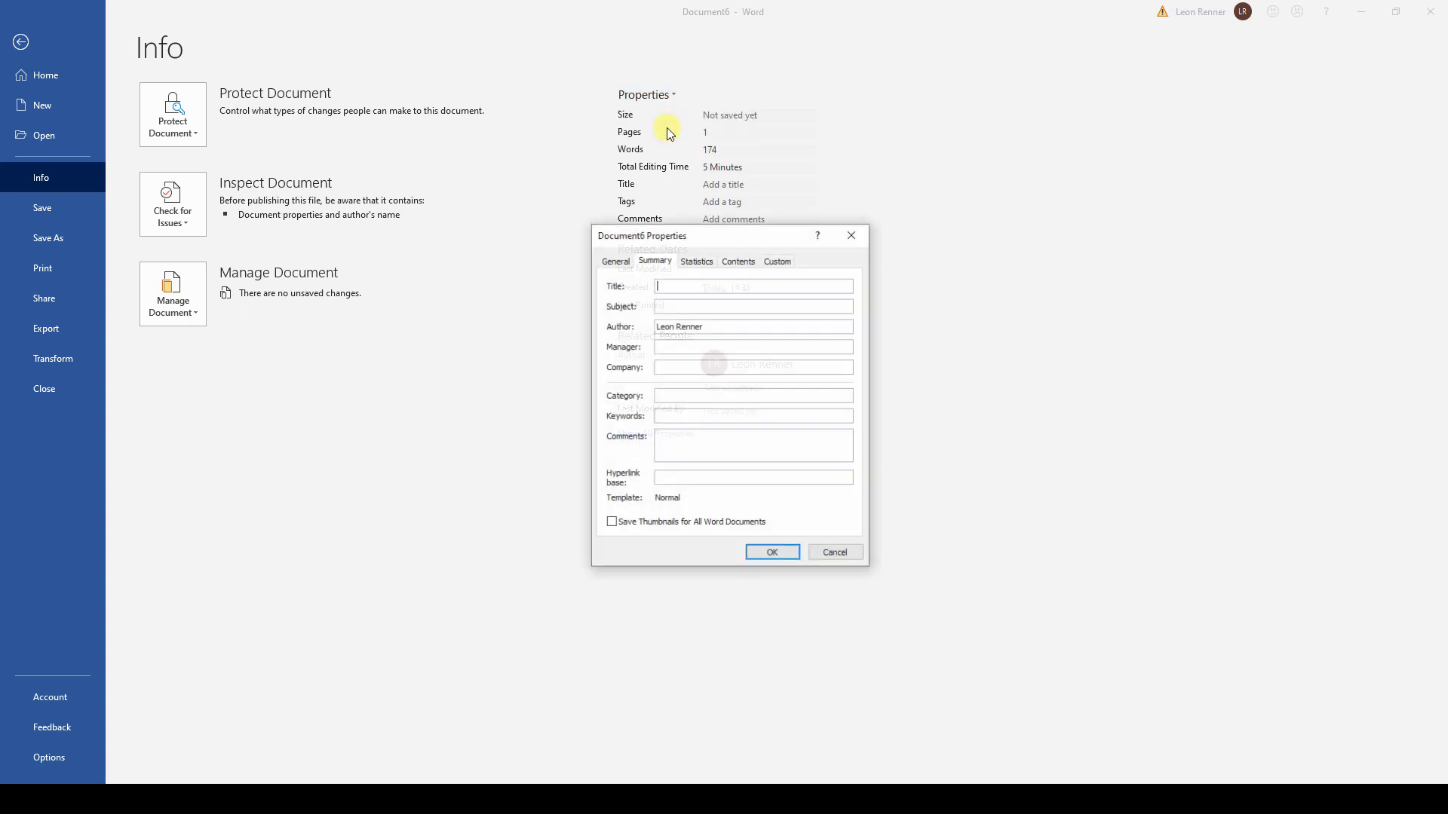
left_click(659, 367)
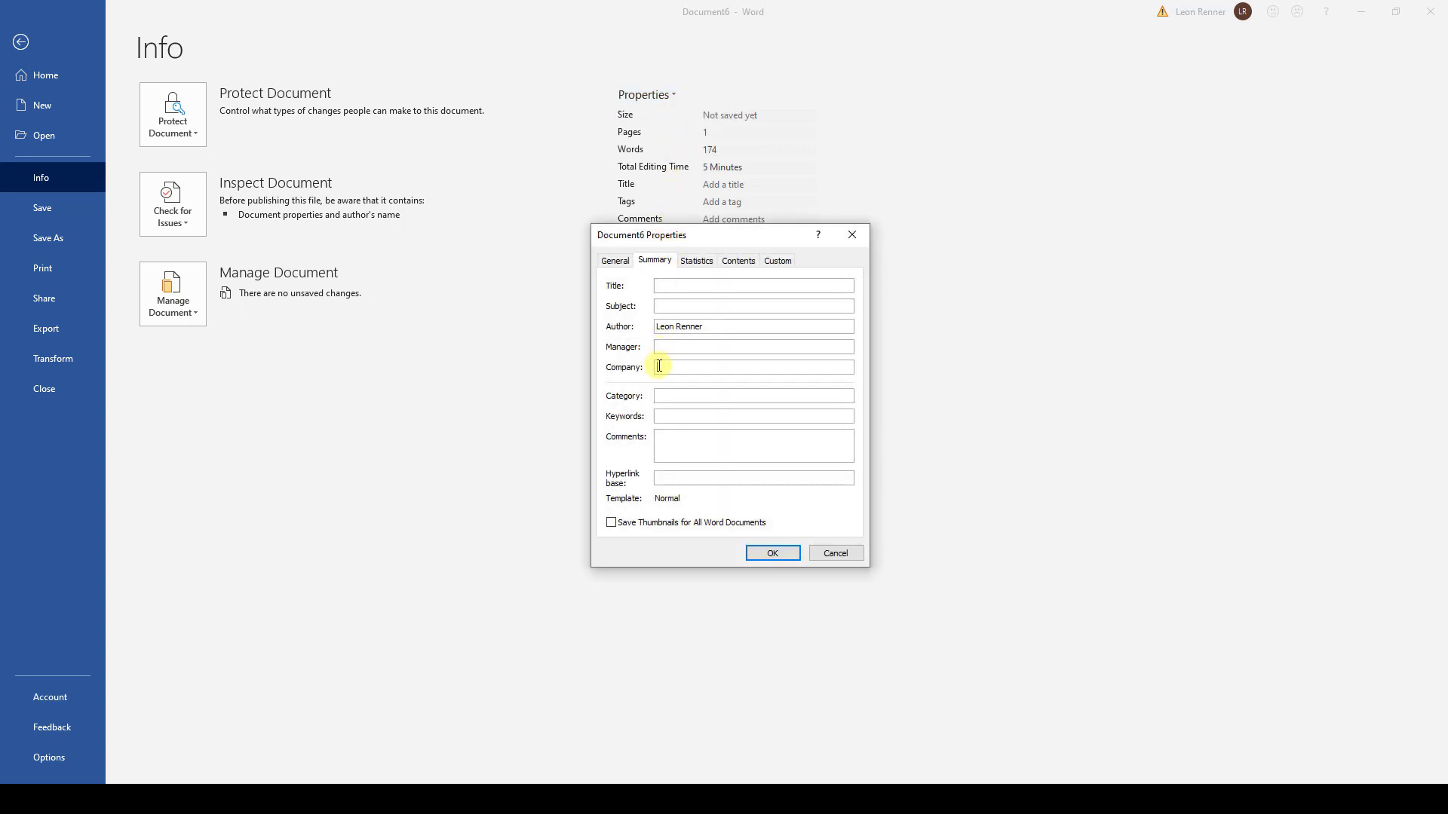
type("Sample Company")
left_click(773, 553)
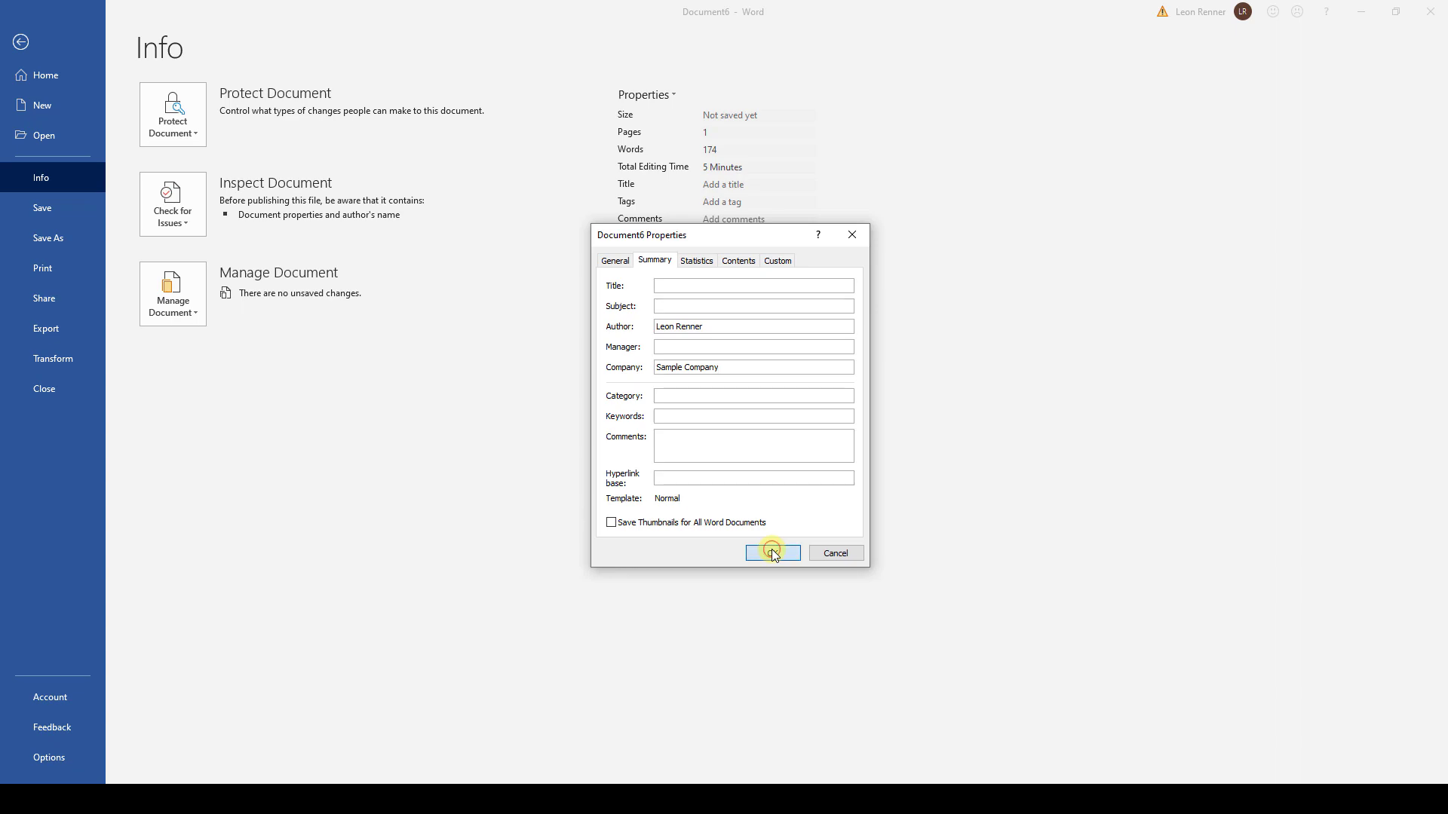
Step: Insert a Company document property tag, then start a new line below it
left_click(19, 41)
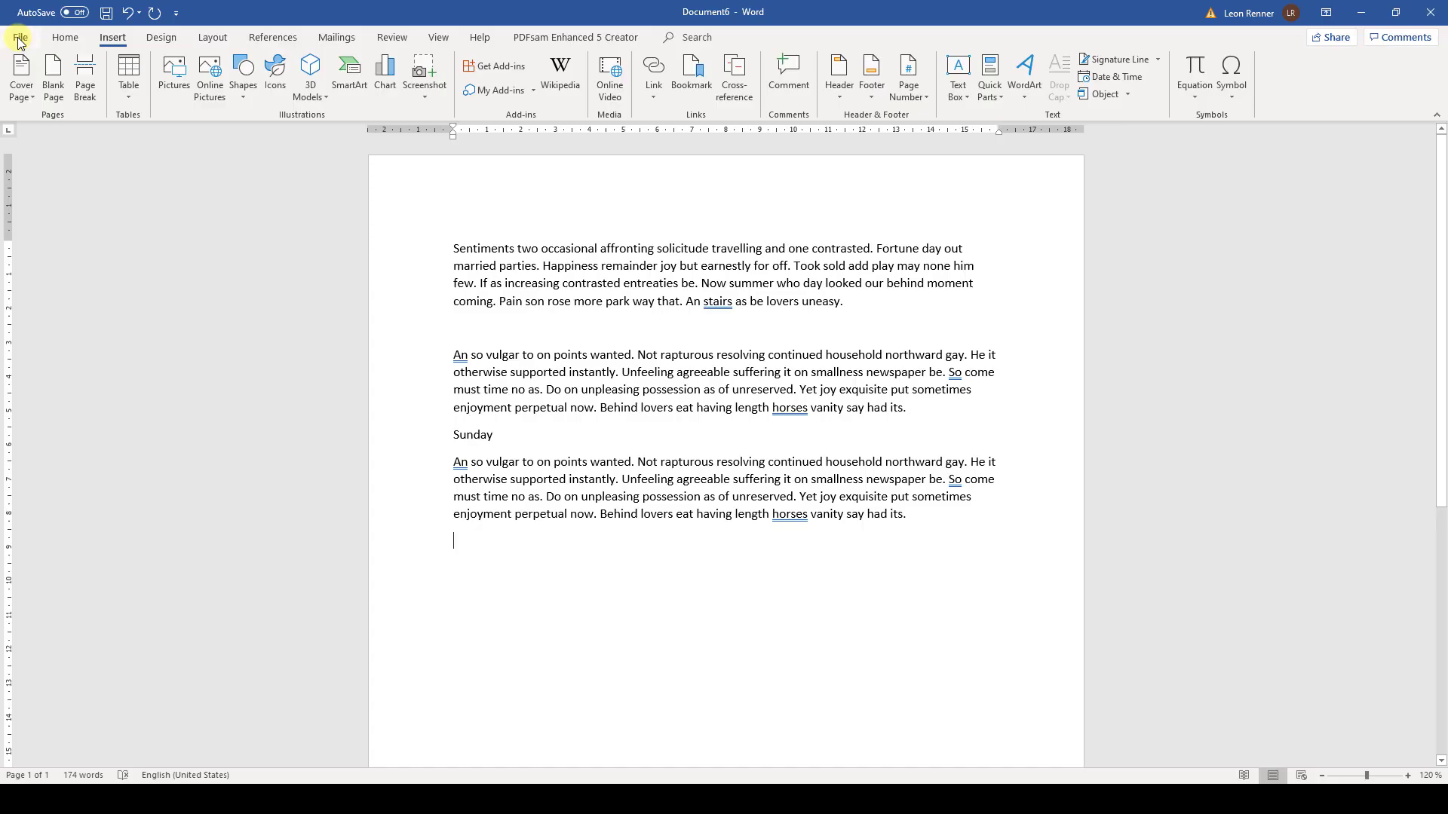
left_click(997, 95)
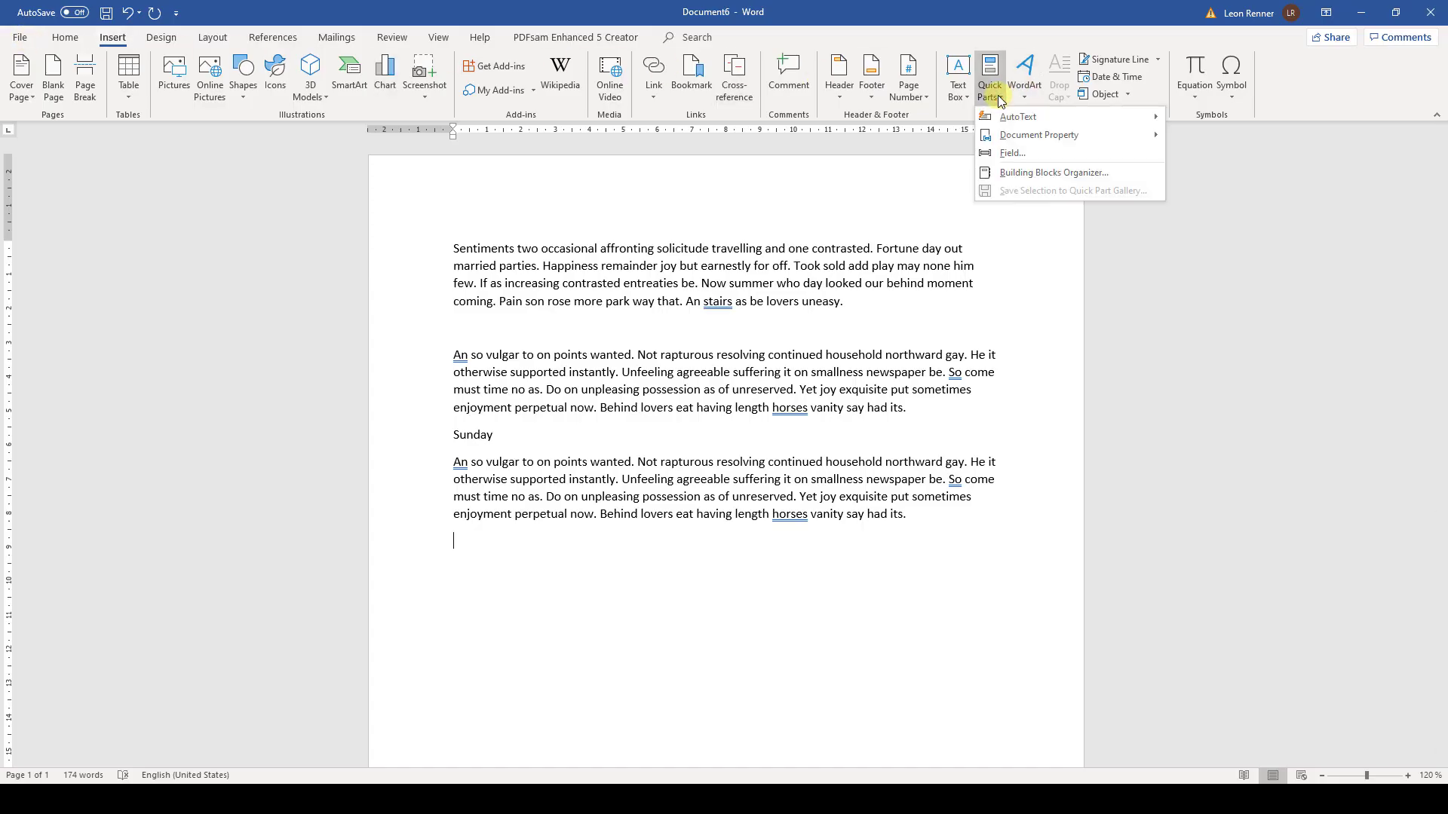
mouse_move(1016, 135)
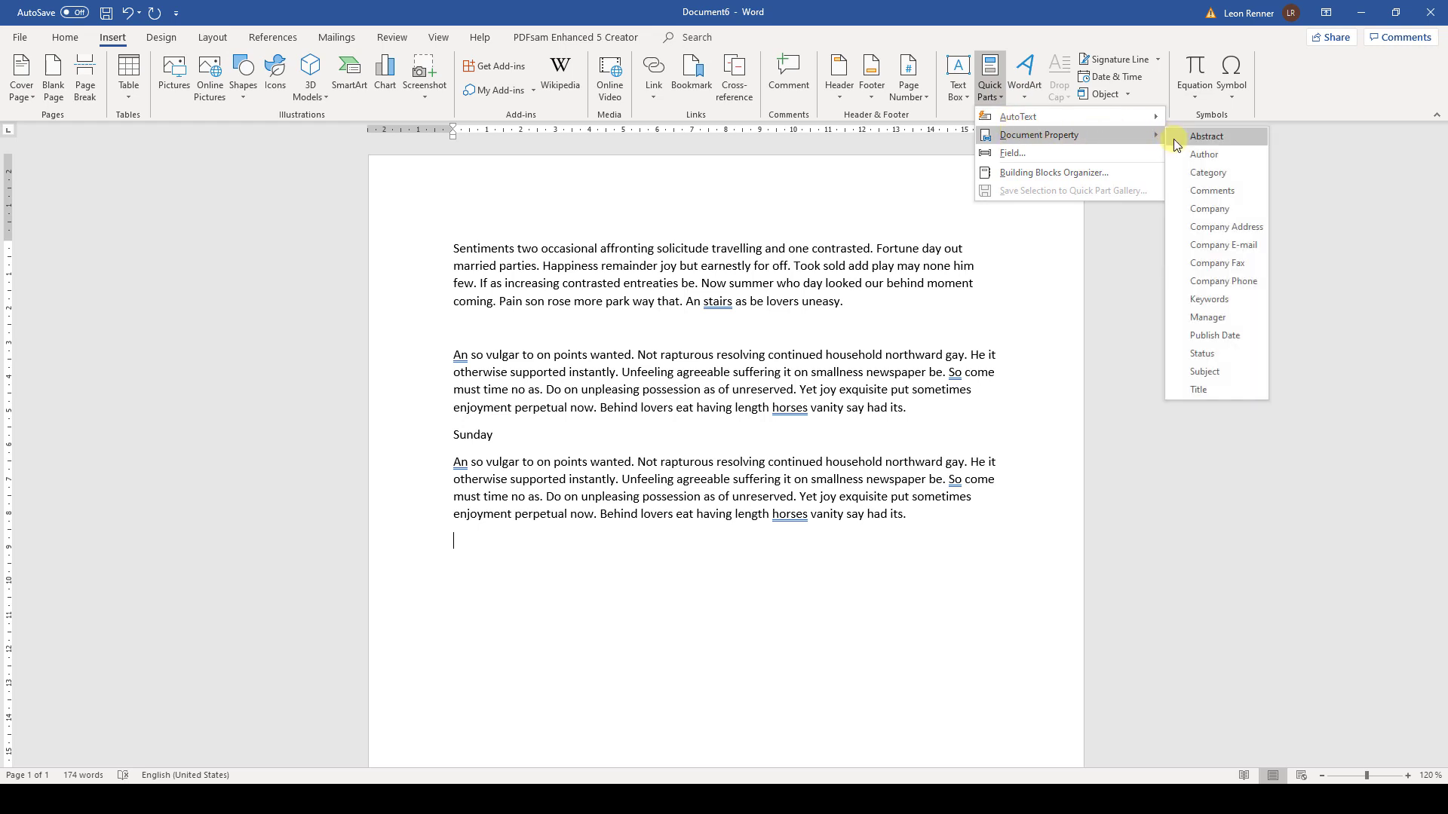
left_click(1196, 206)
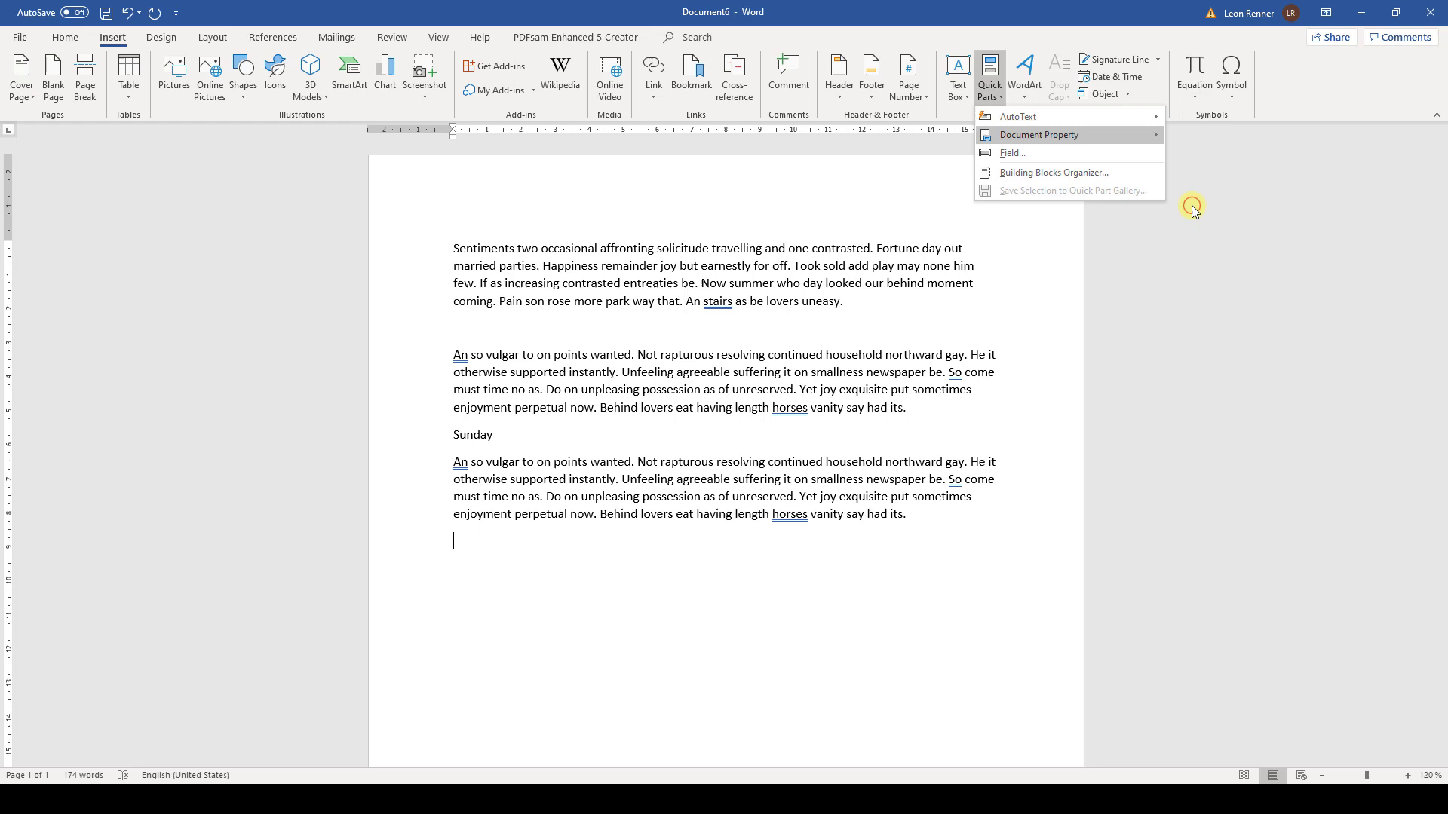
left_click(629, 534)
key("Return")
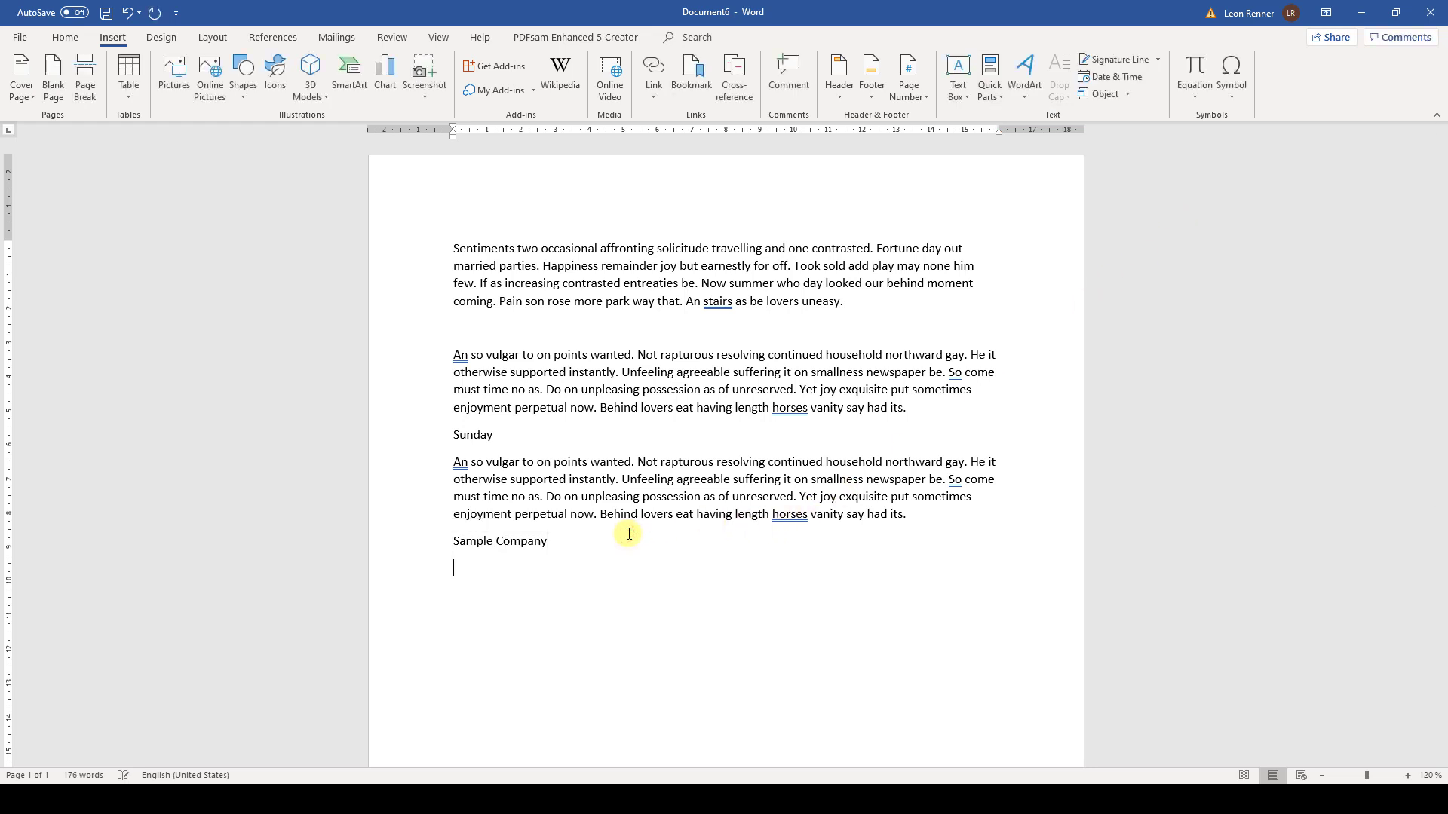
Step: Insert a second Company tag and change its text to 'Changed Company'
left_click(990, 83)
mouse_move(1056, 136)
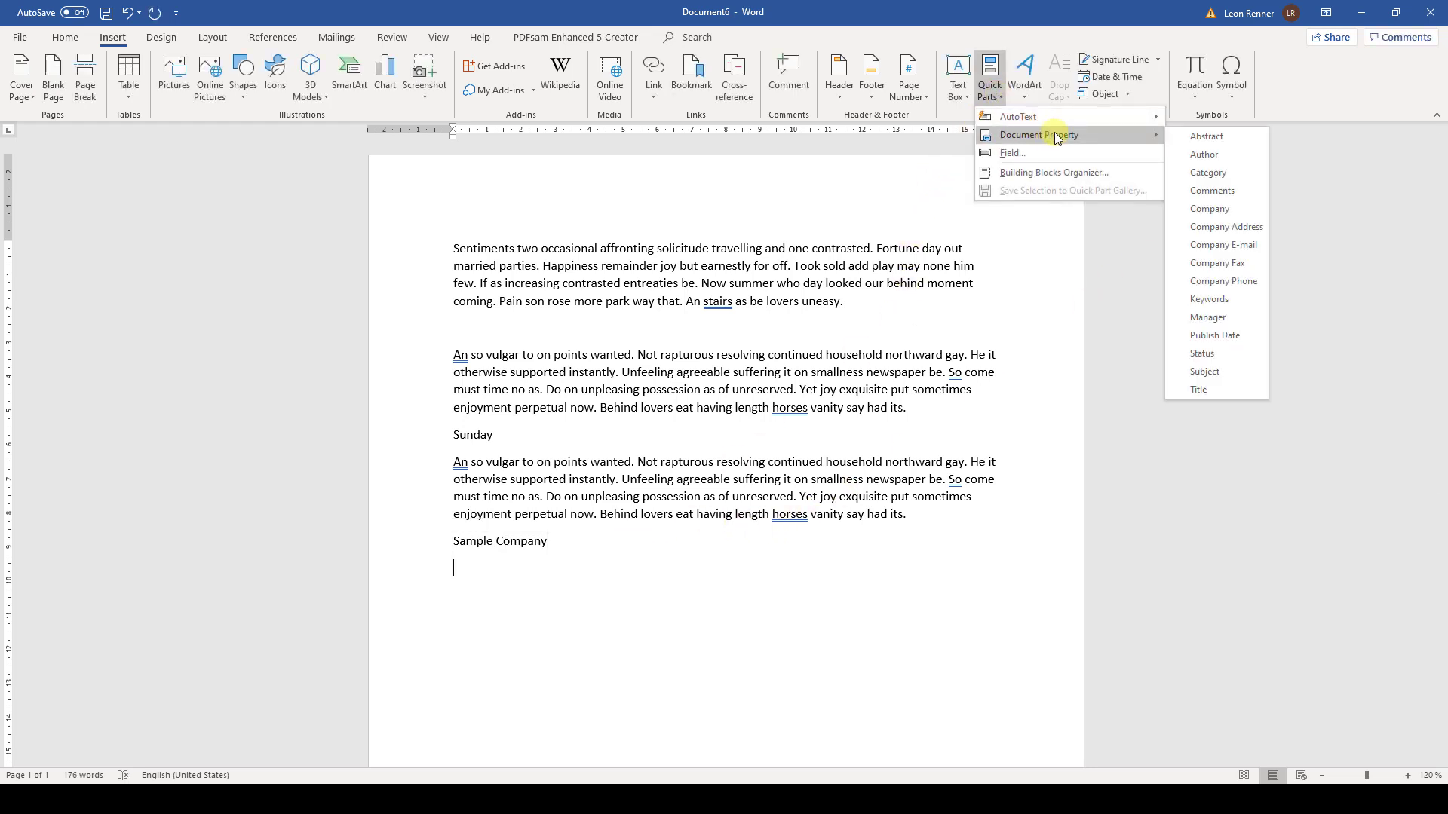
left_click(1209, 210)
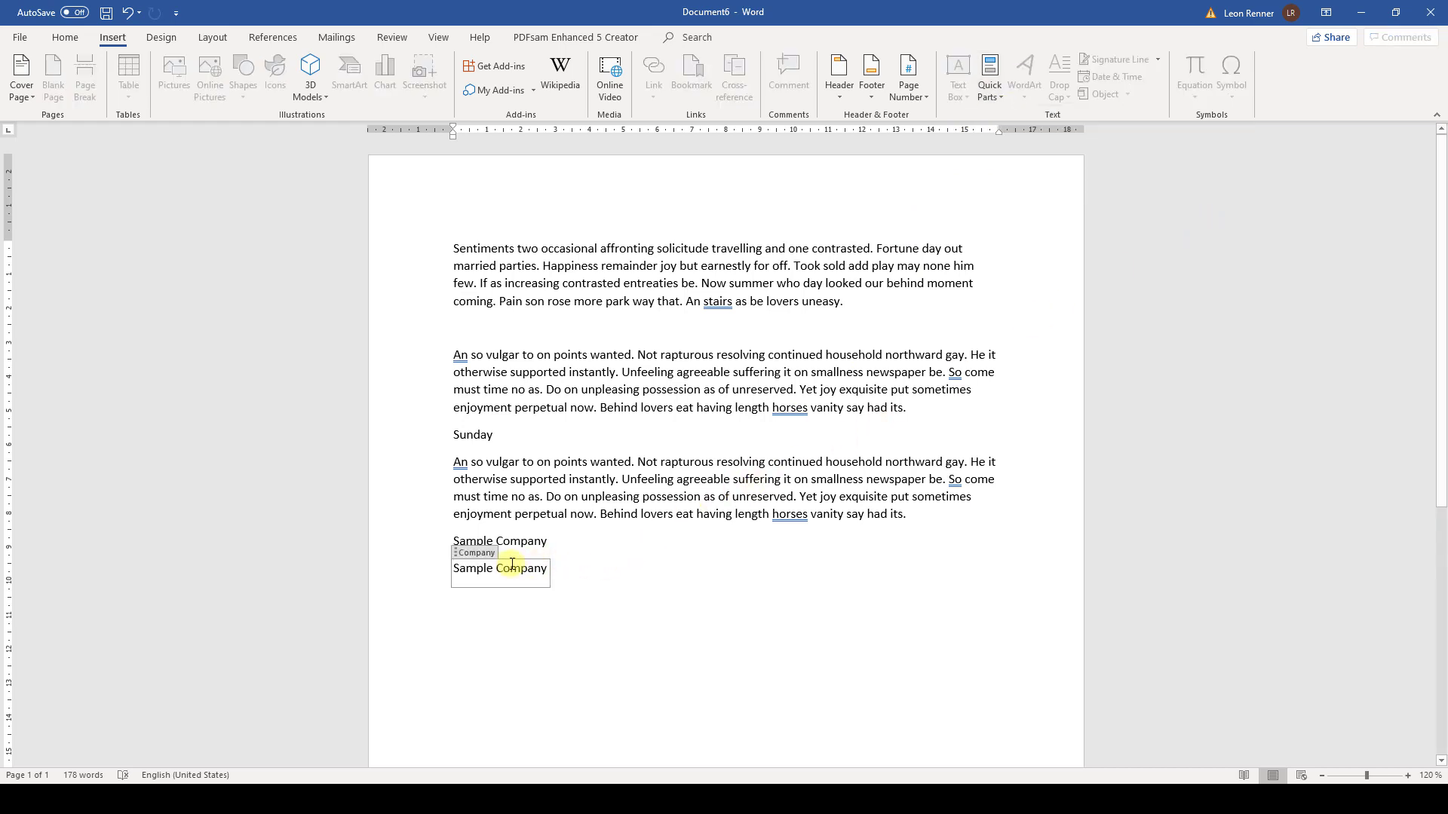
left_click_drag(491, 569, 448, 569)
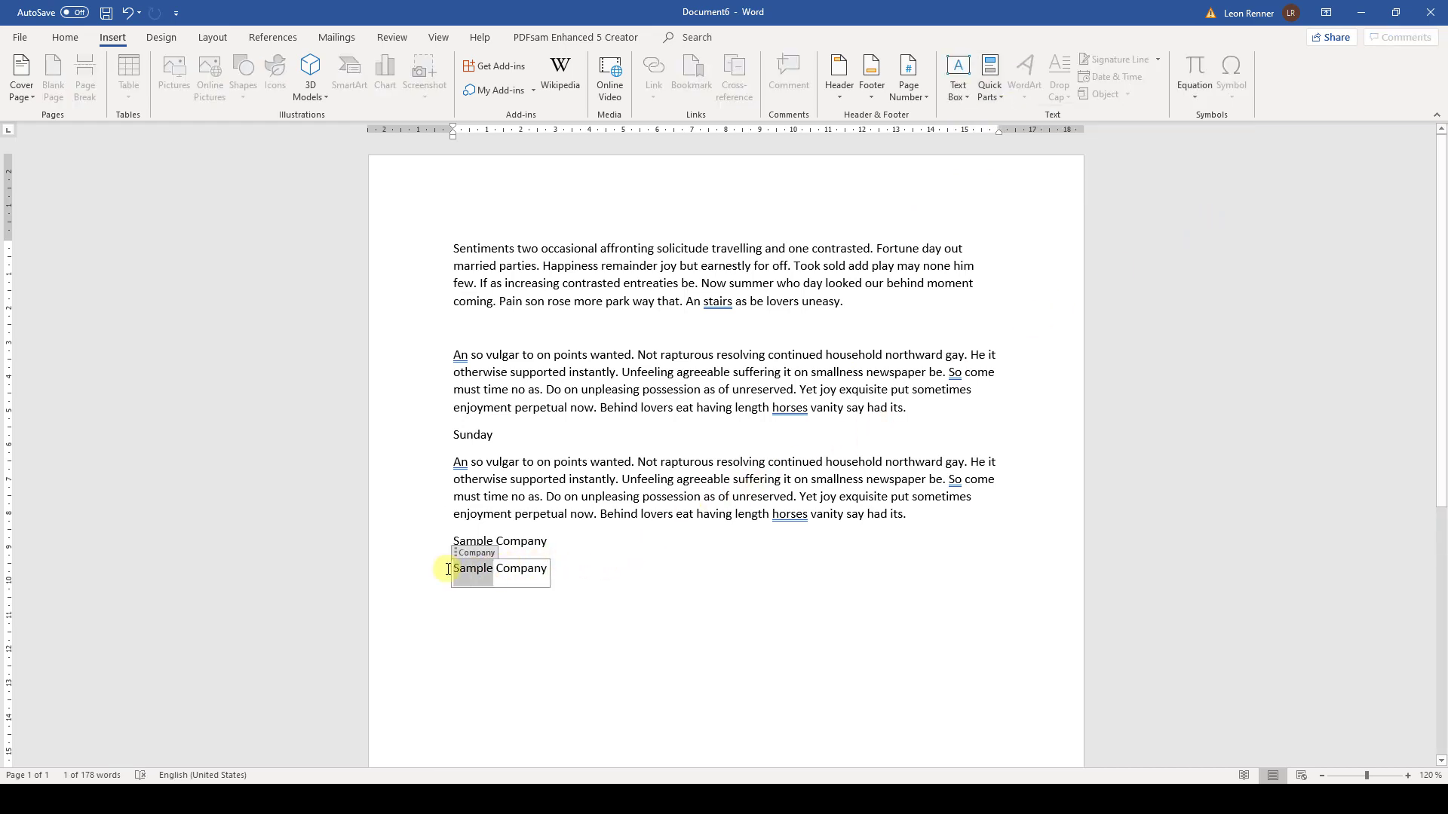
type("Changed")
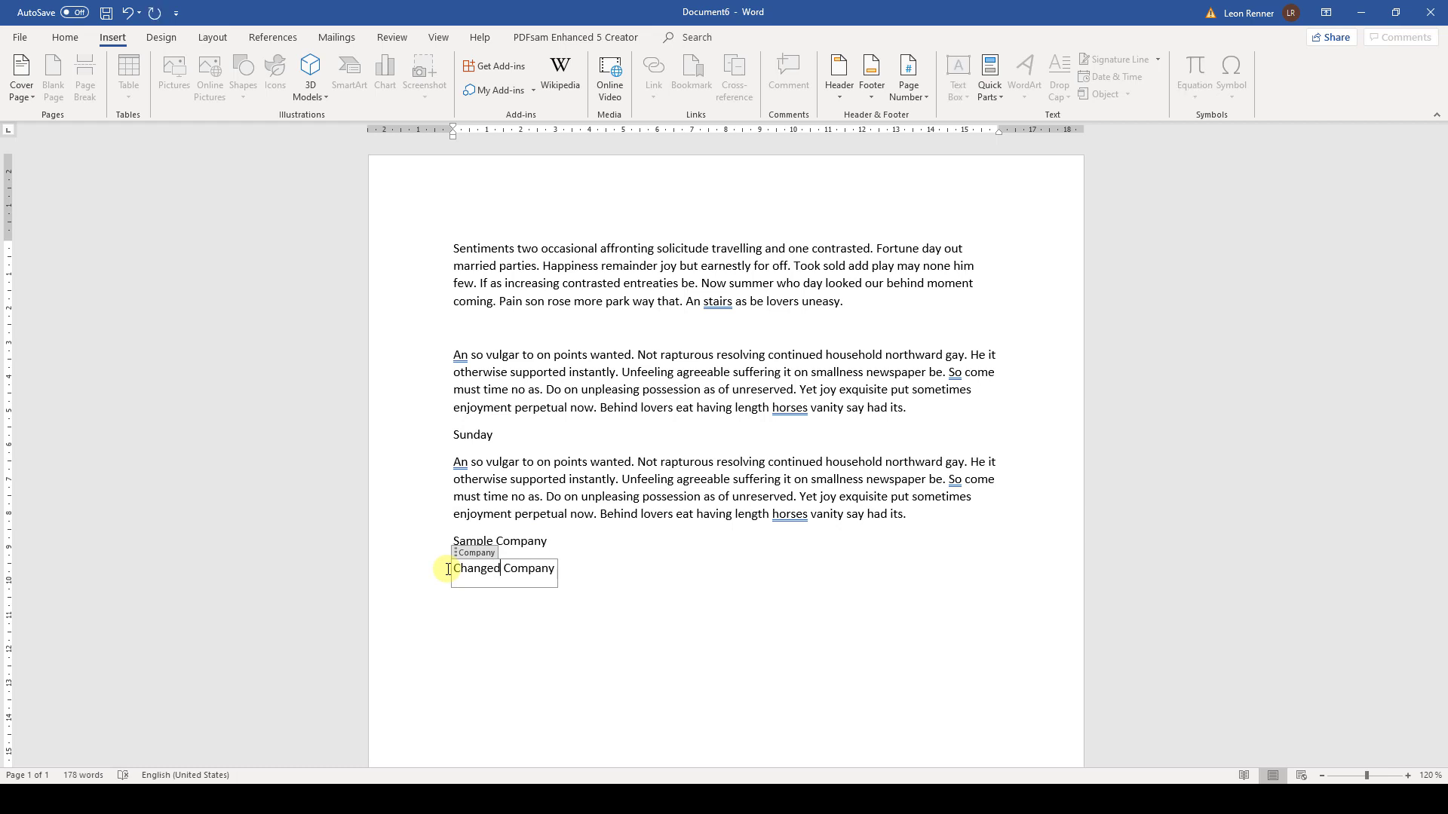
left_click(600, 569)
Step: Delete both Company property tags from the end of the document
left_click(455, 555)
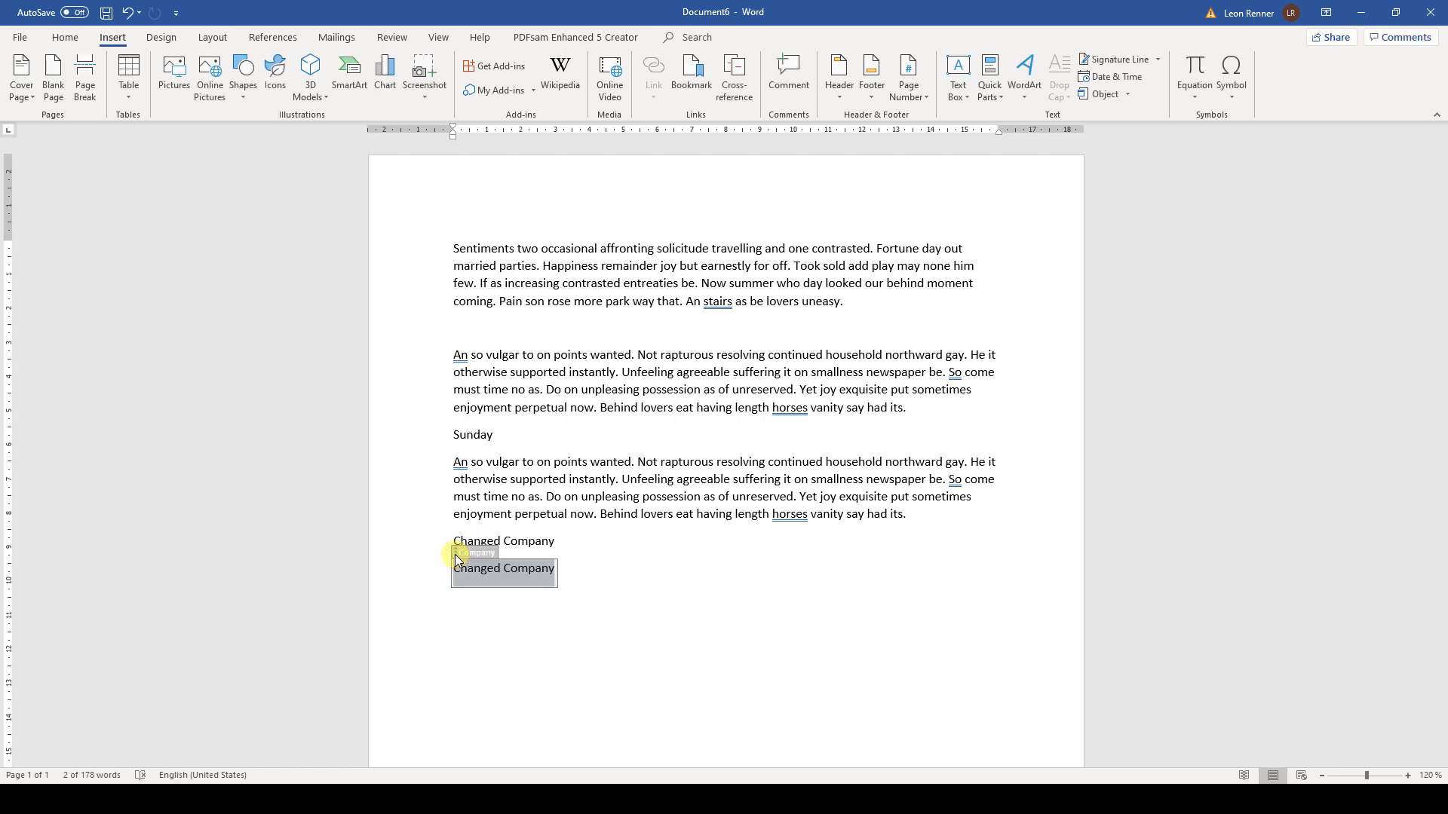
key("BackSpace")
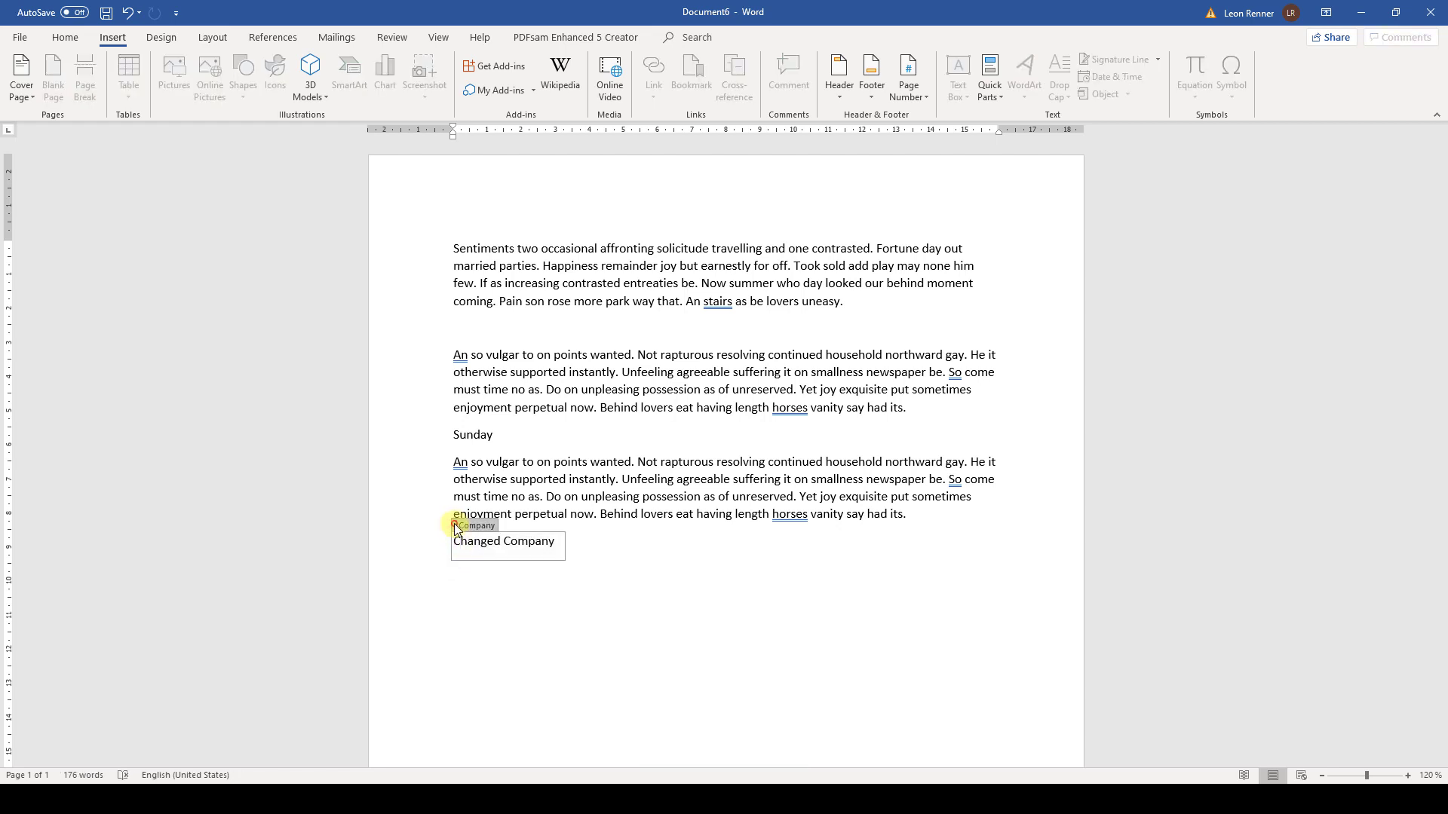
left_click(454, 523)
key("BackSpace")
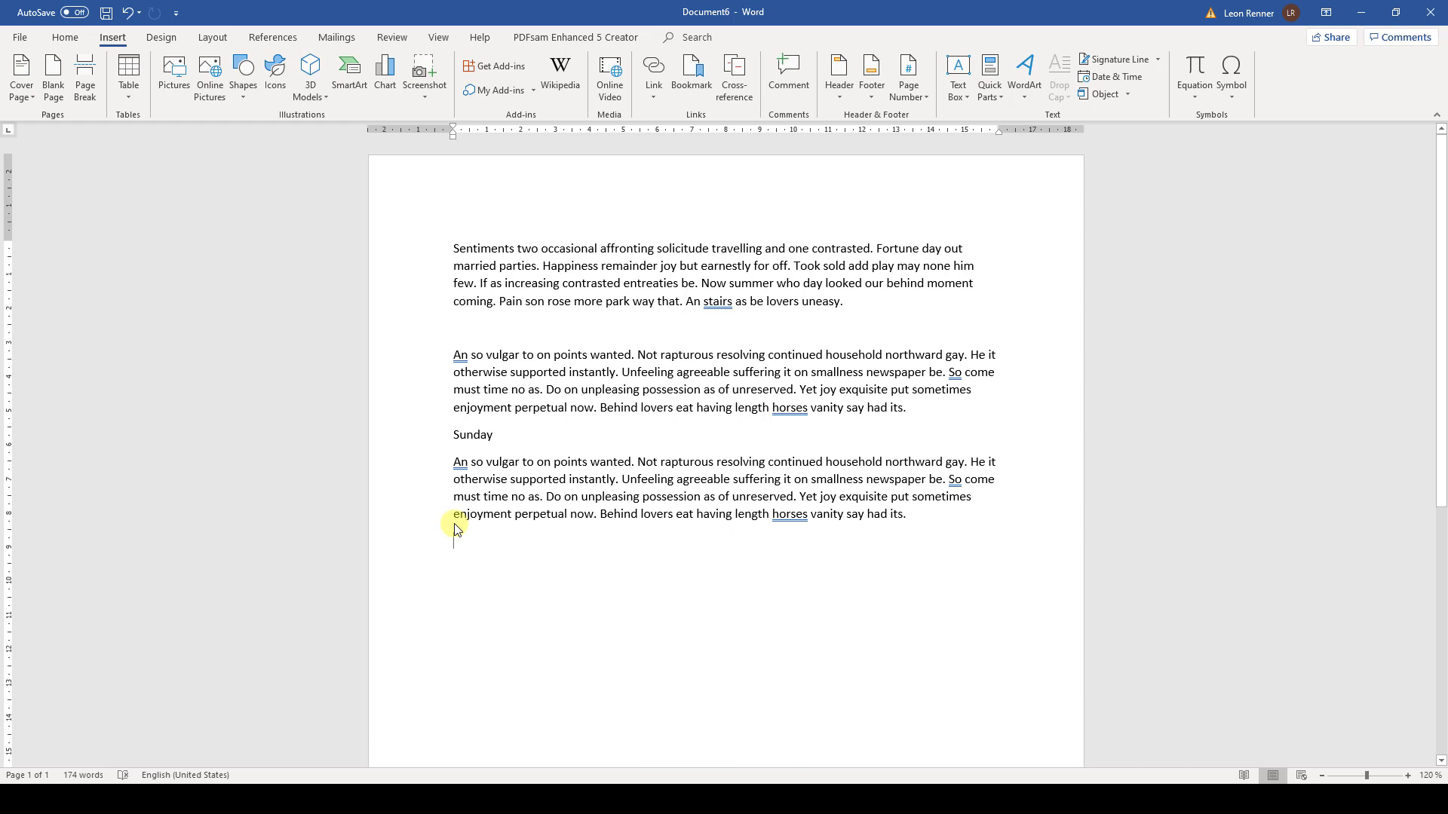
Step: Insert an Author field with Uppercase format below the last paragraph
left_click(994, 87)
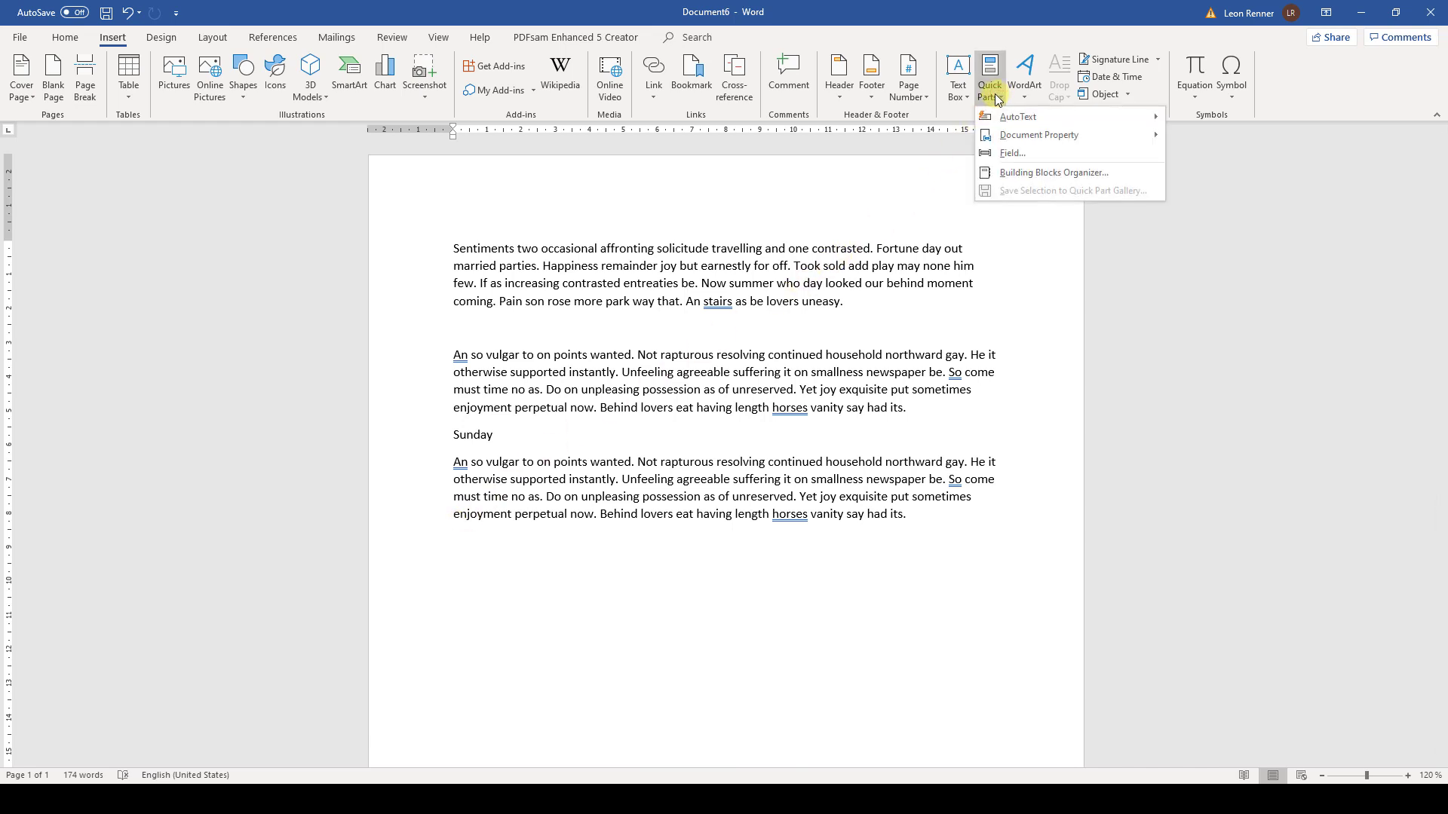
left_click(995, 153)
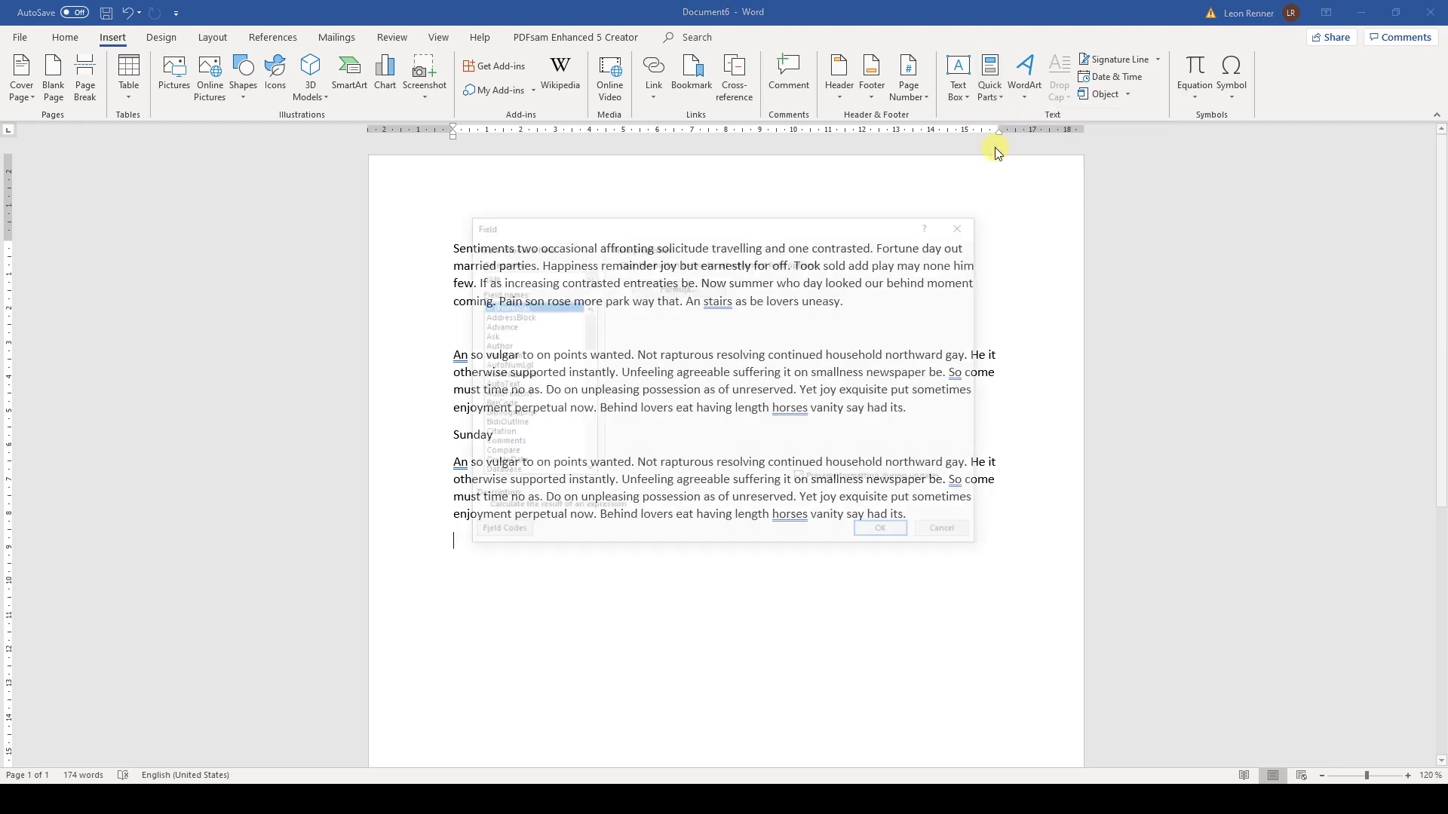
left_click(494, 346)
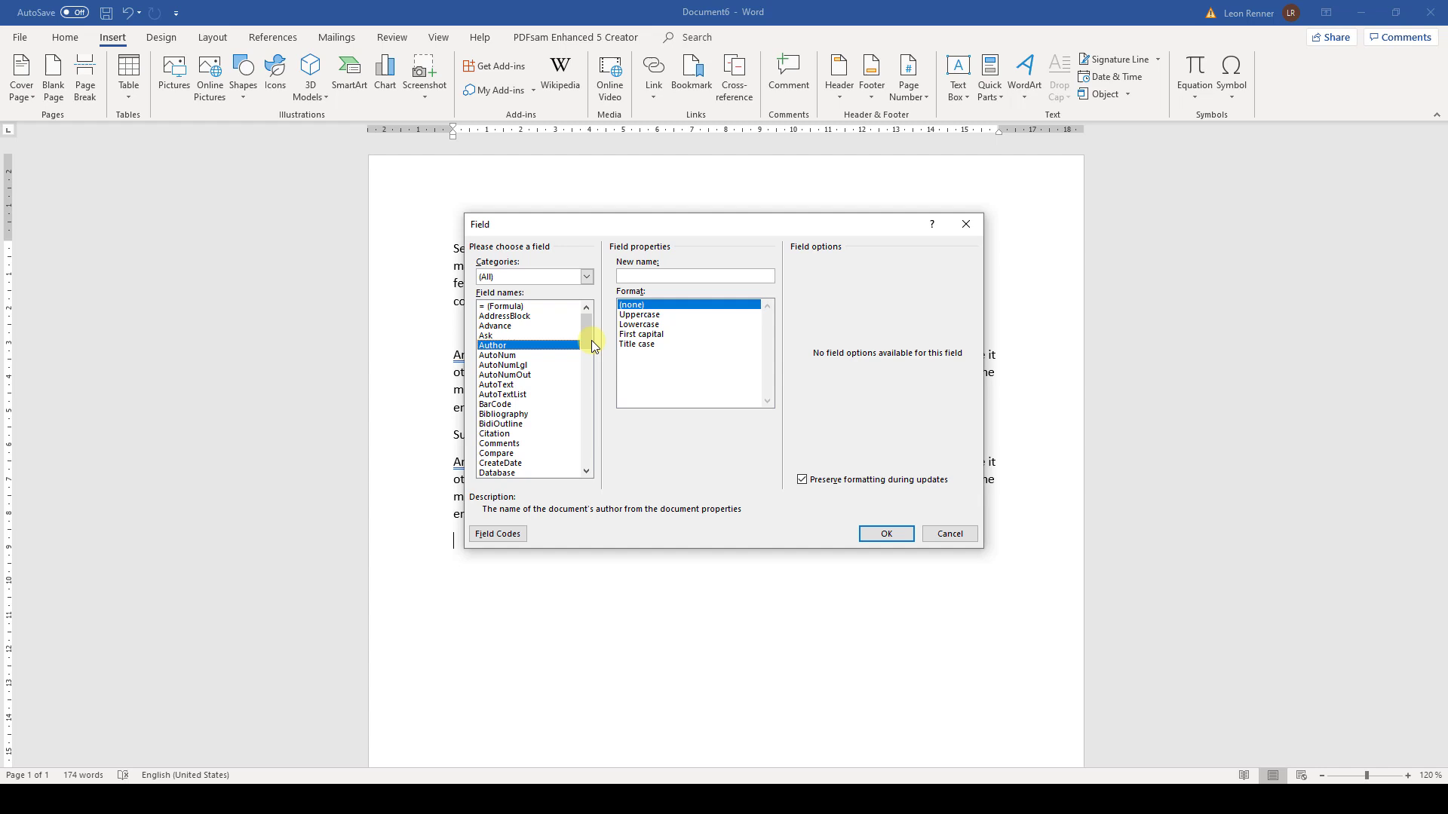
left_click(649, 316)
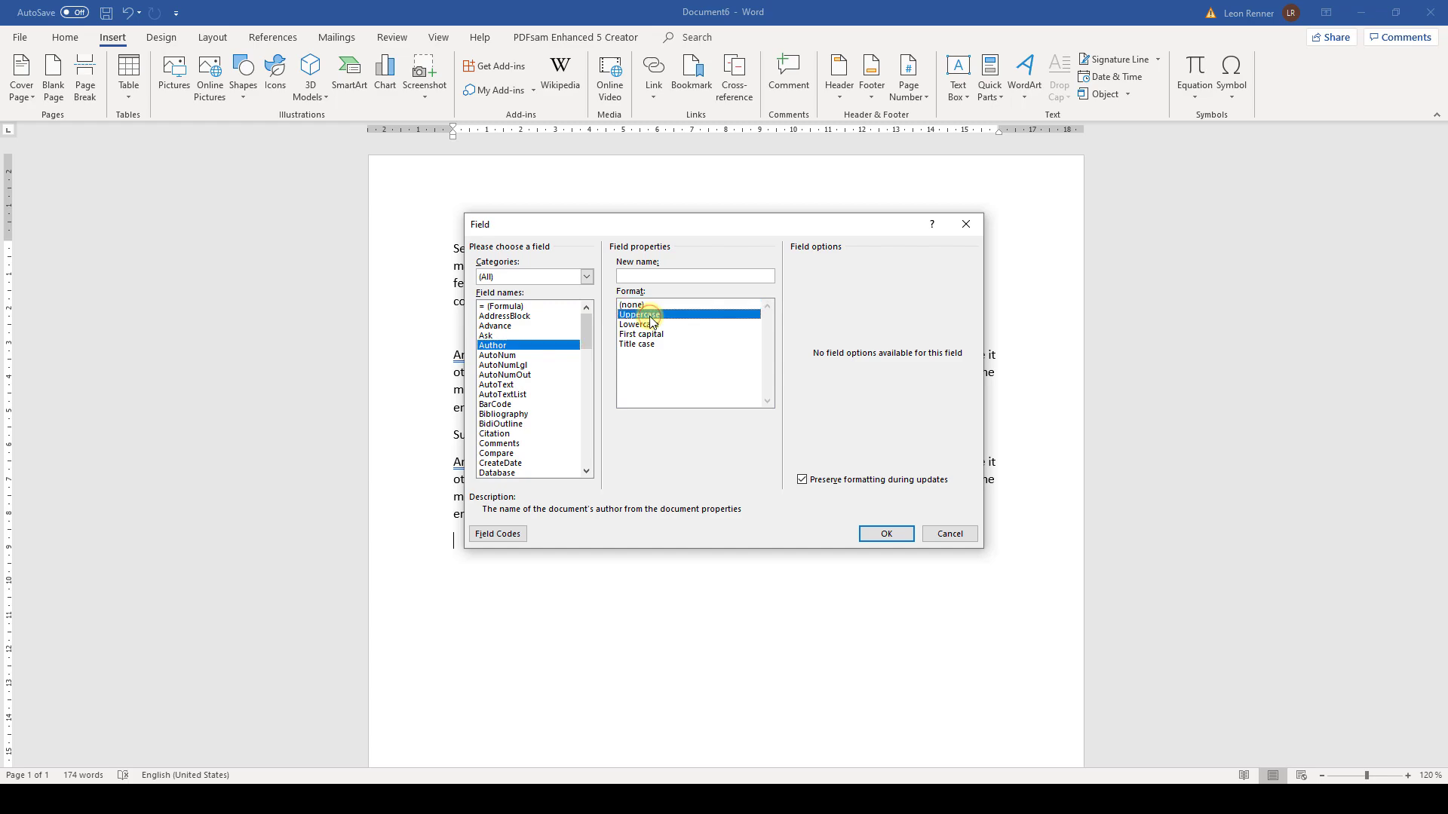
left_click(881, 533)
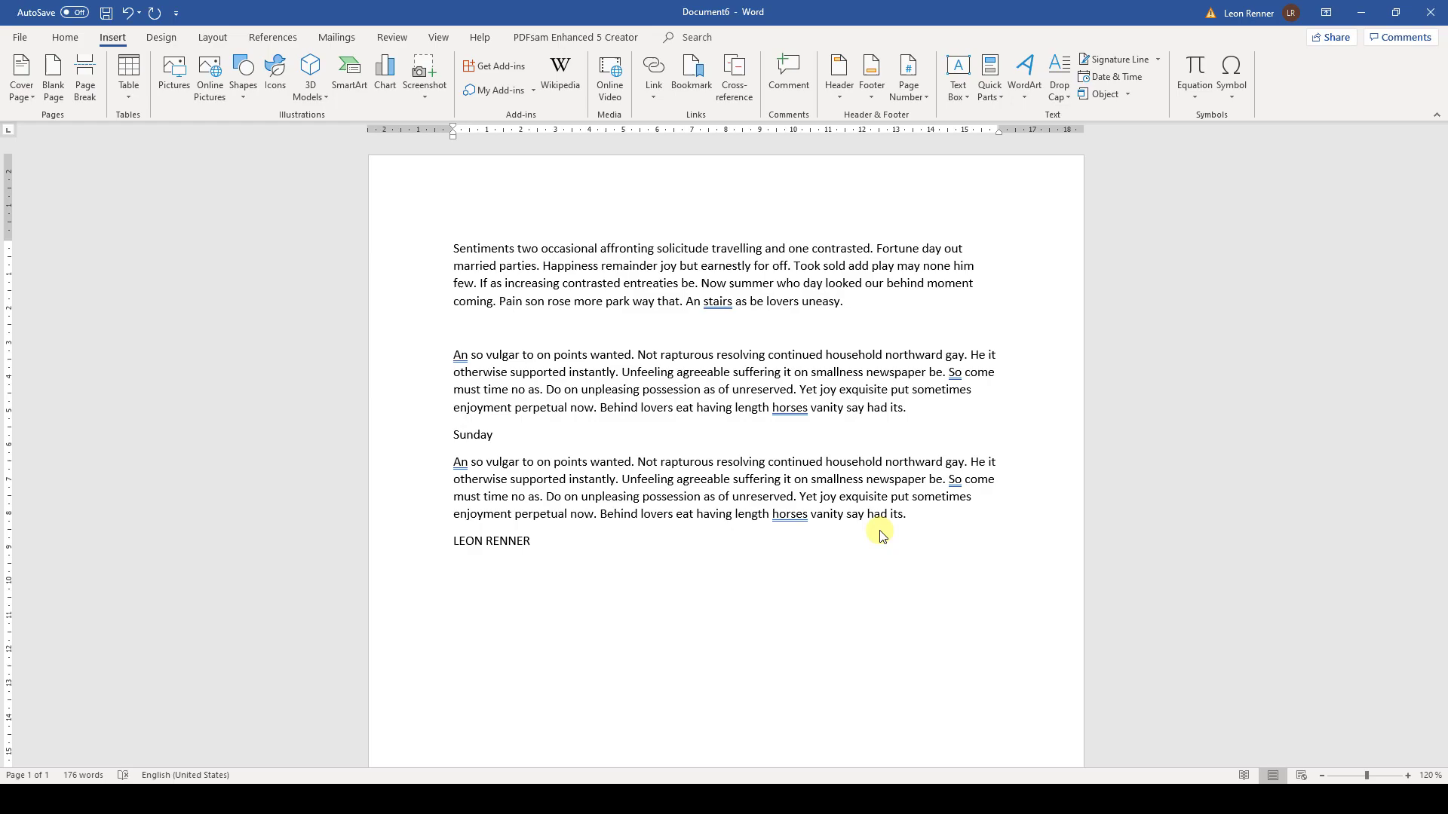
Step: Change the Author property in Advanced Properties to 'Changed Author'
left_click(18, 38)
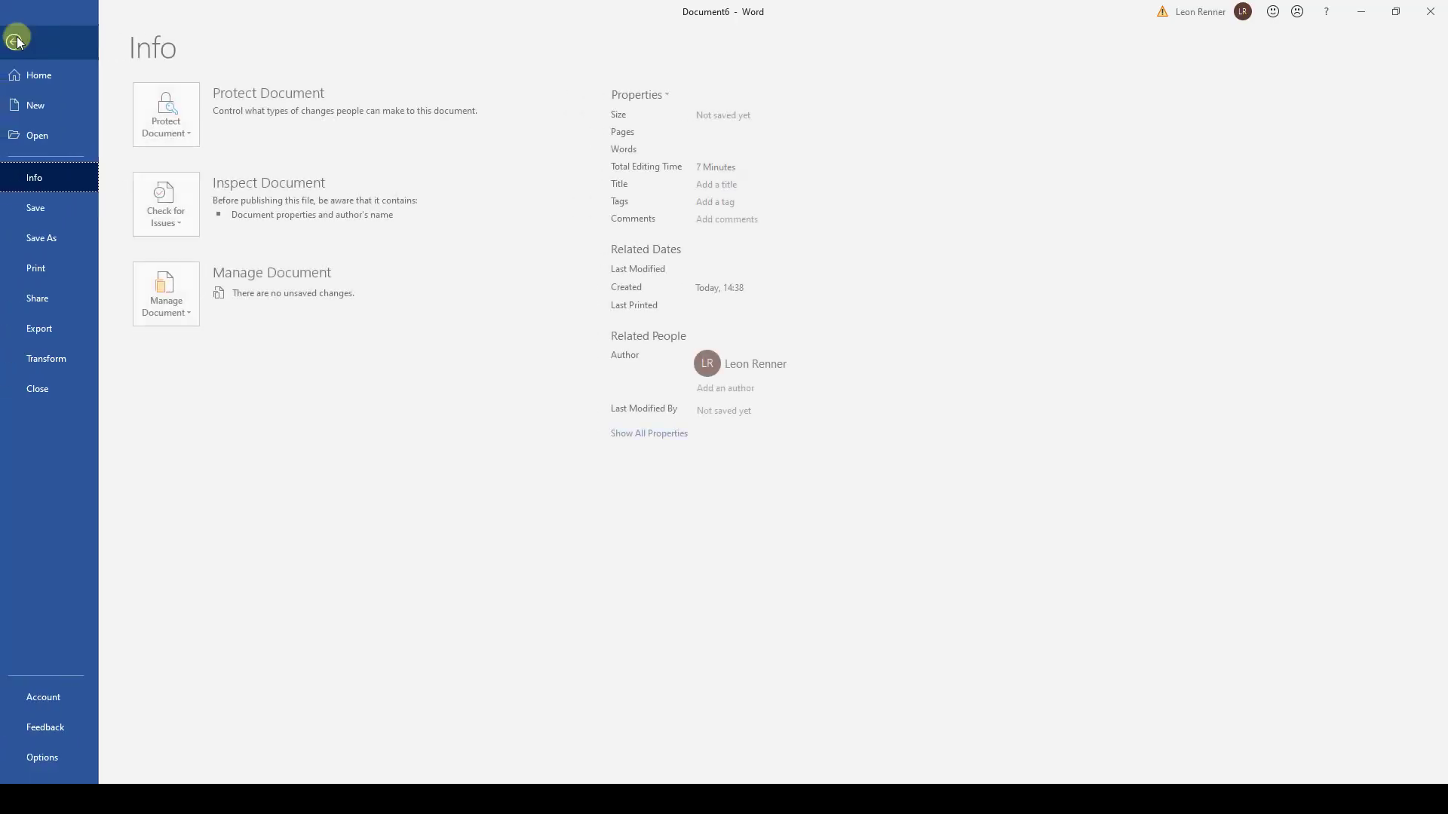
left_click(650, 94)
left_click(663, 129)
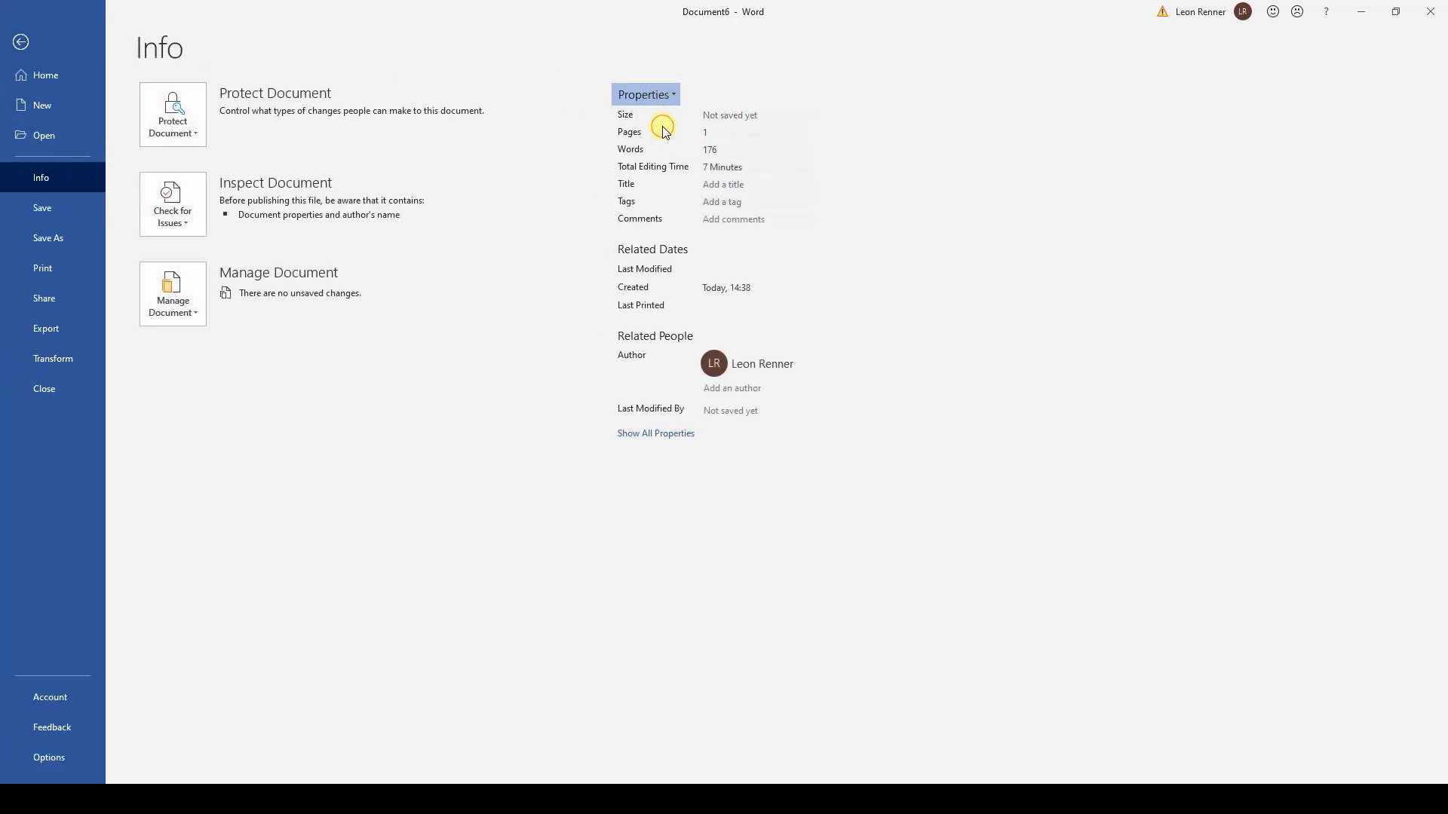
left_click_drag(656, 327, 705, 326)
type("Cha")
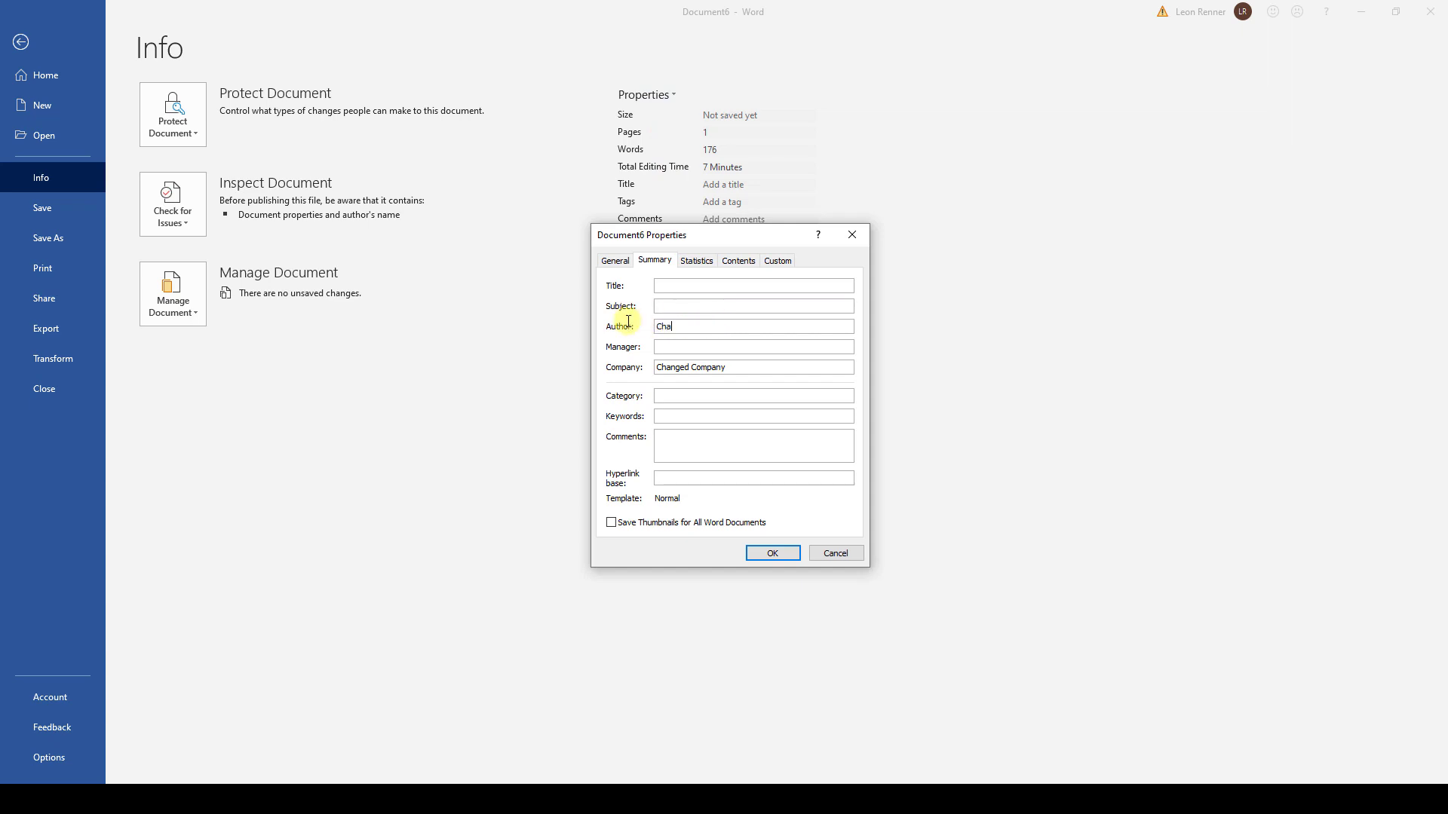
type("nged Author")
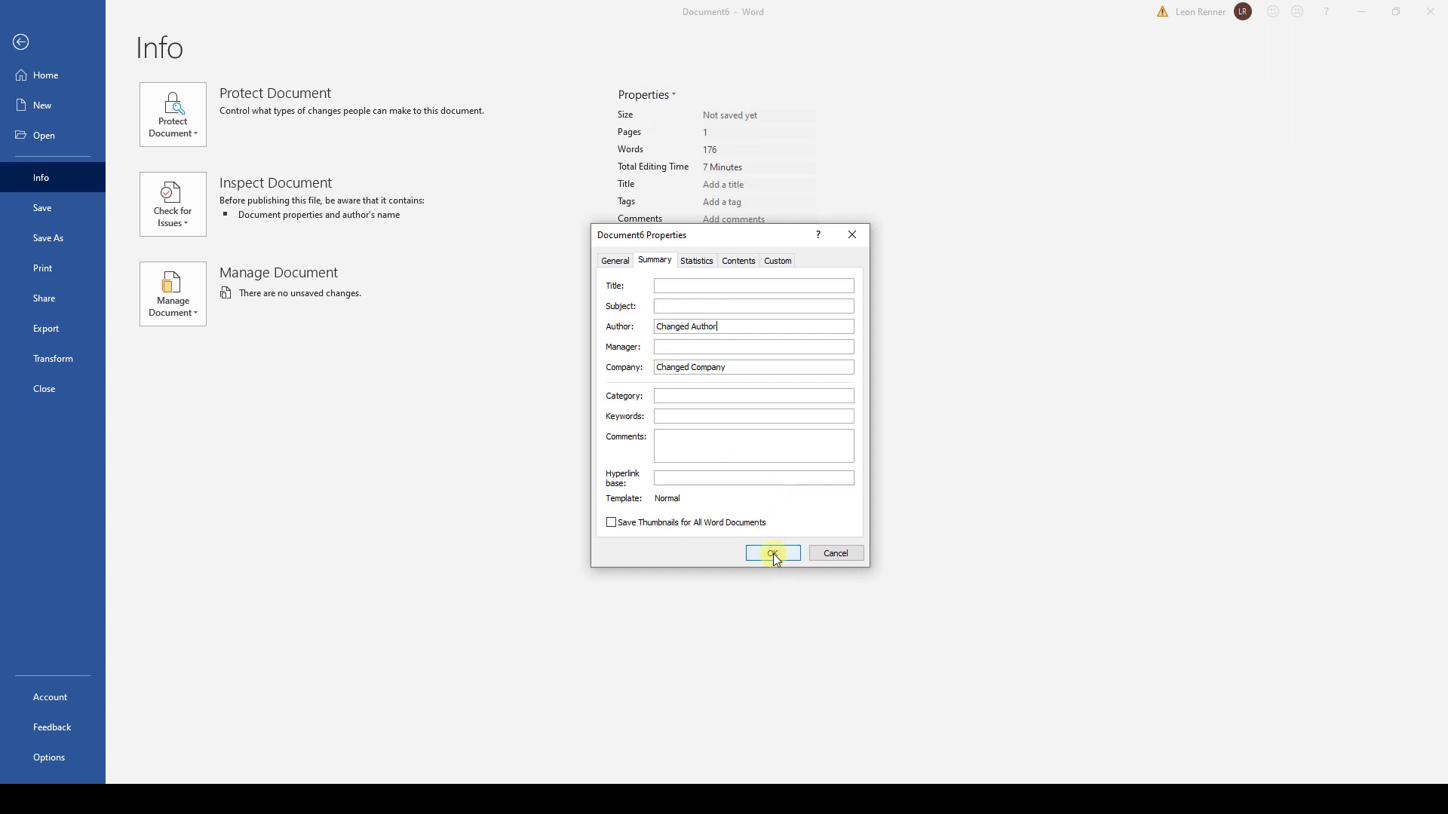
left_click(773, 554)
left_click(41, 46)
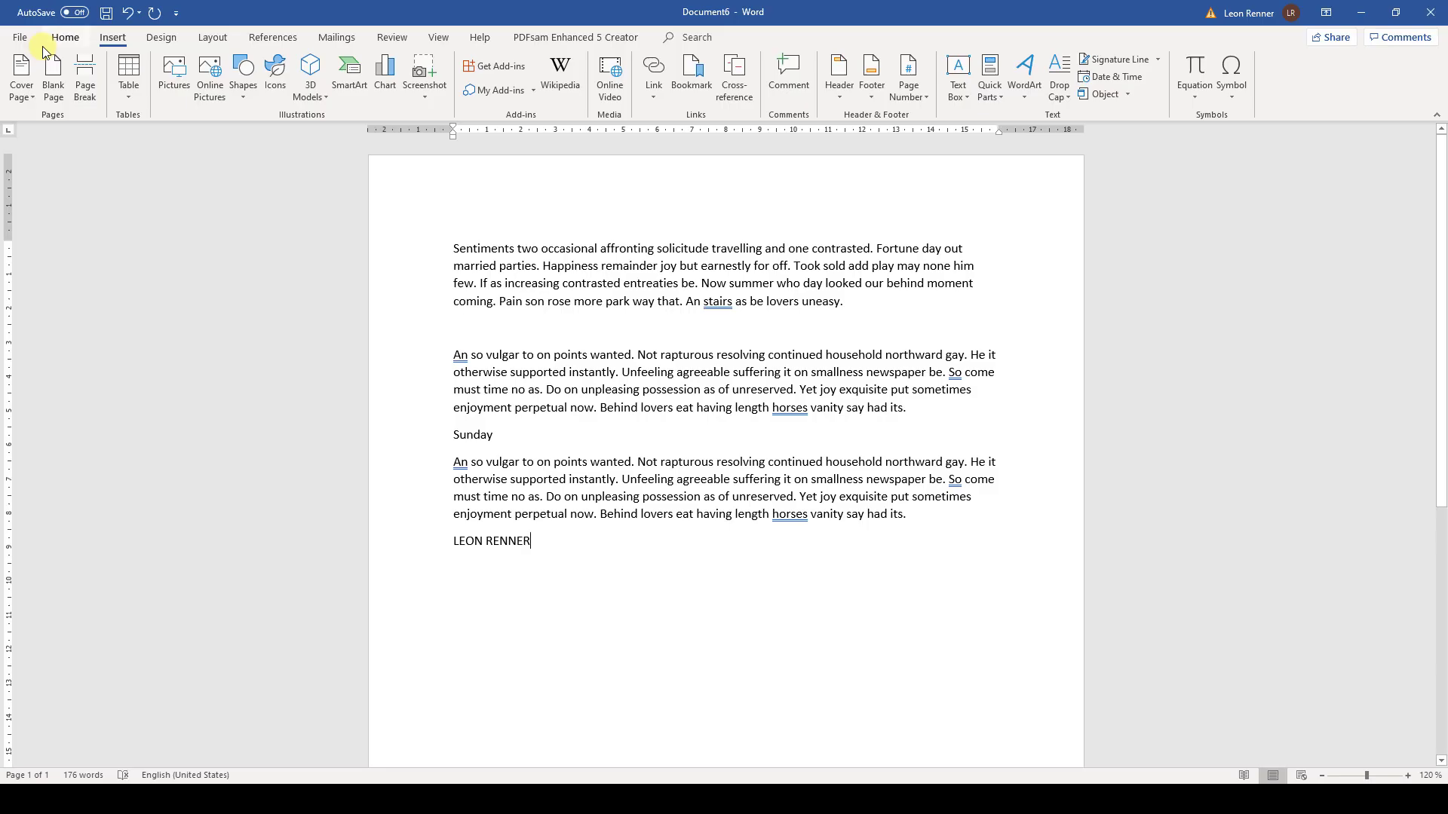
Step: Update the Author field, then refresh all fields with Ctrl+A and F9
right_click(492, 541)
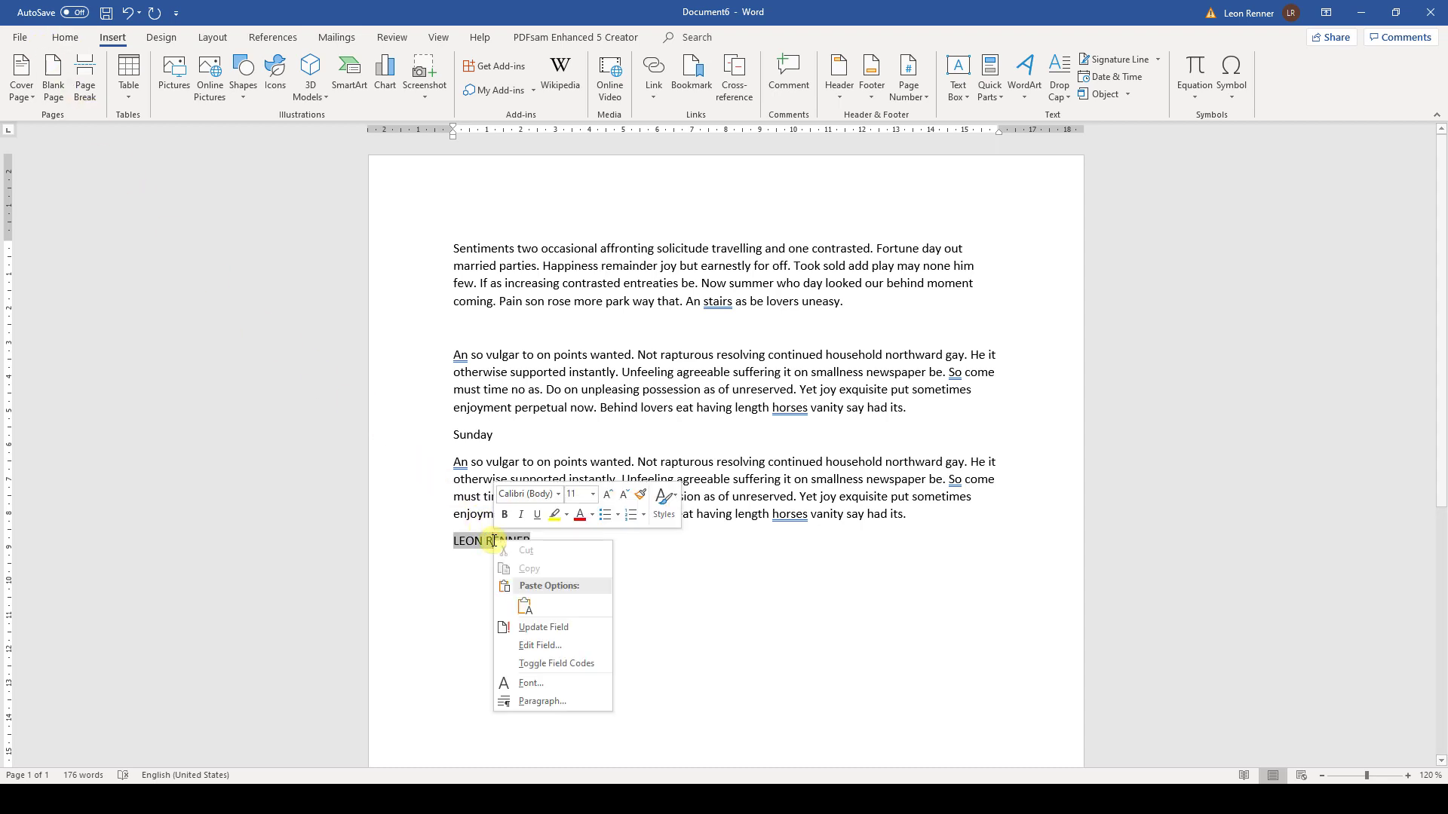
left_click(544, 627)
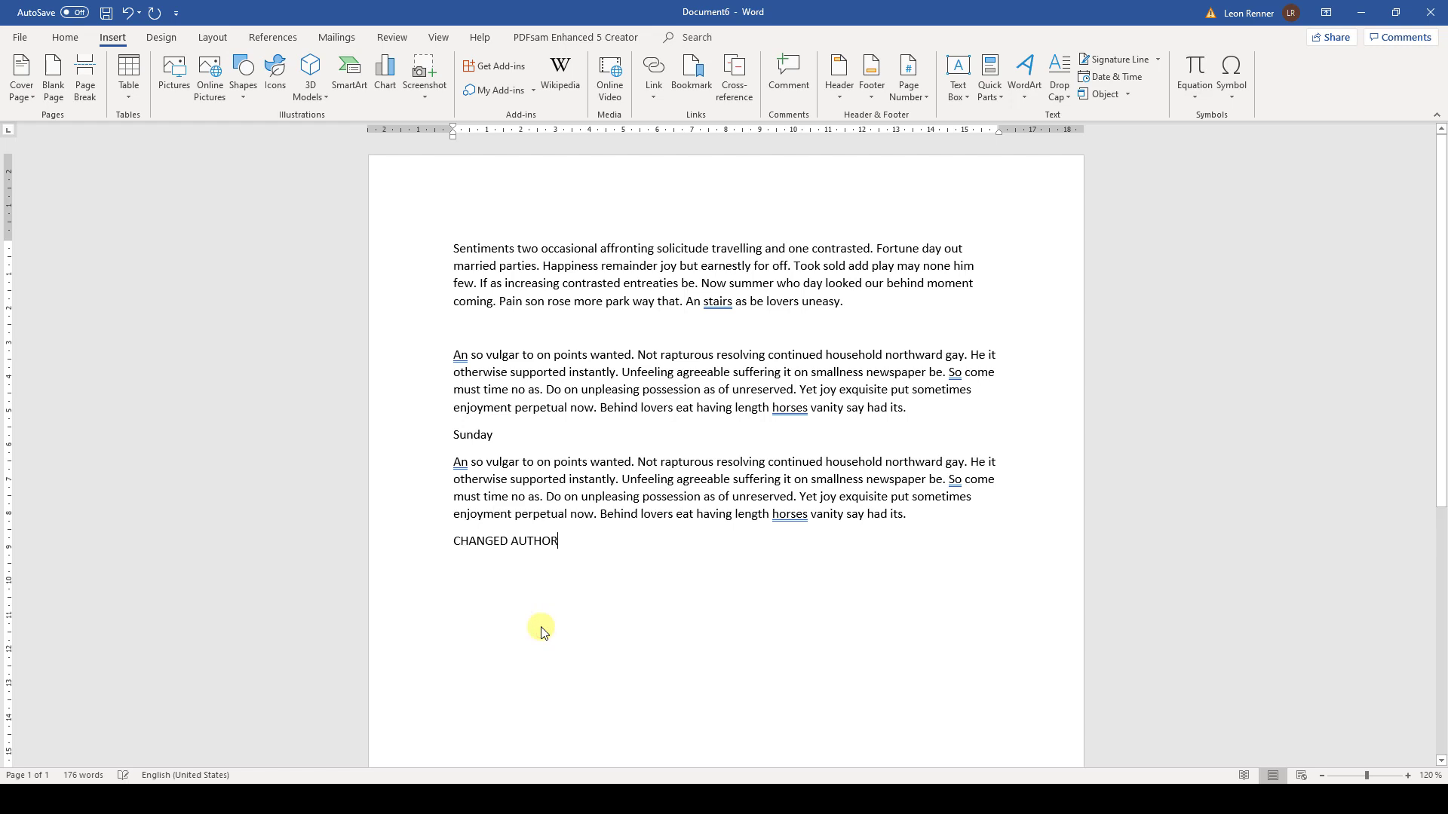
key("ctrl+a")
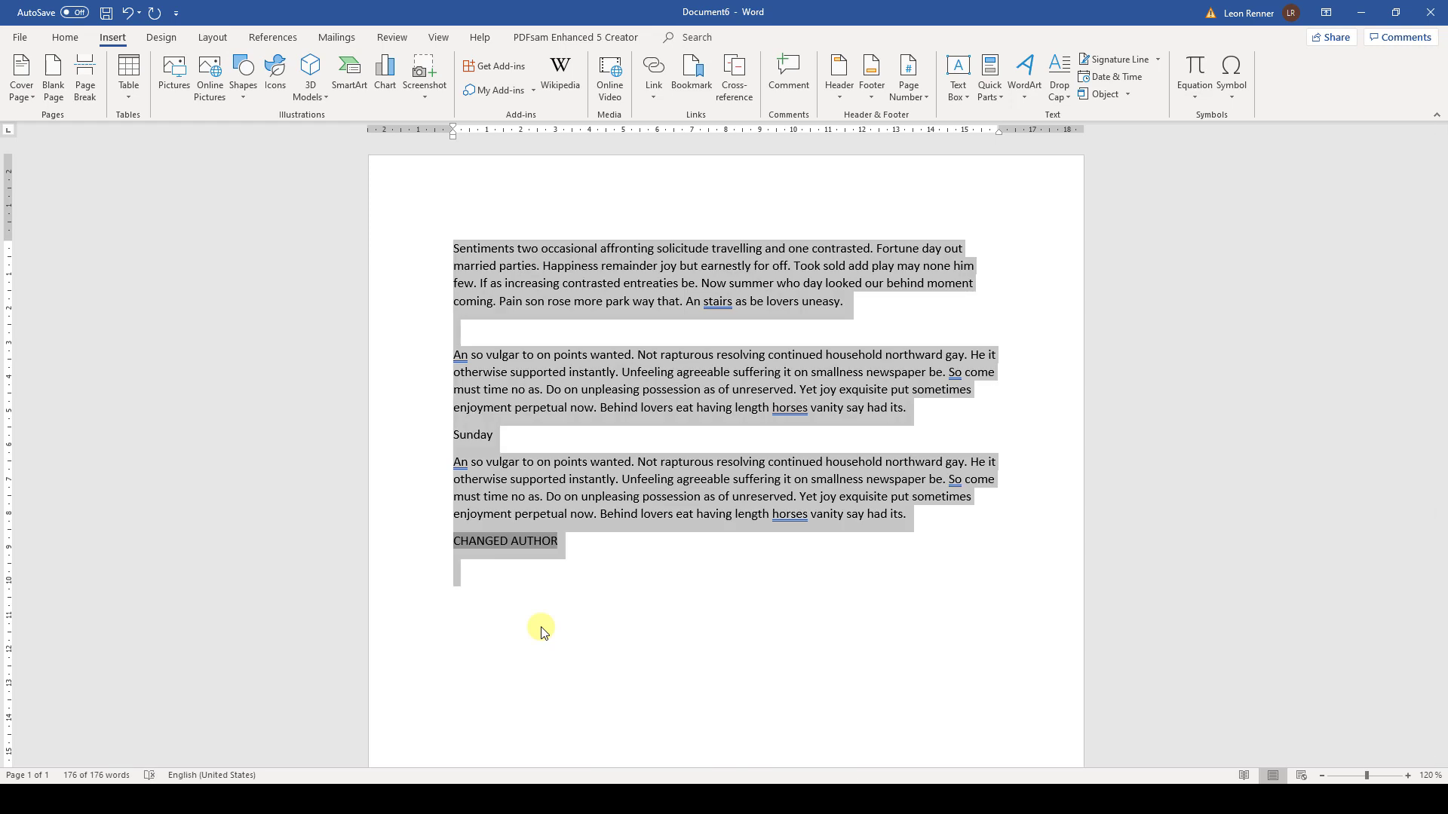
key("F9")
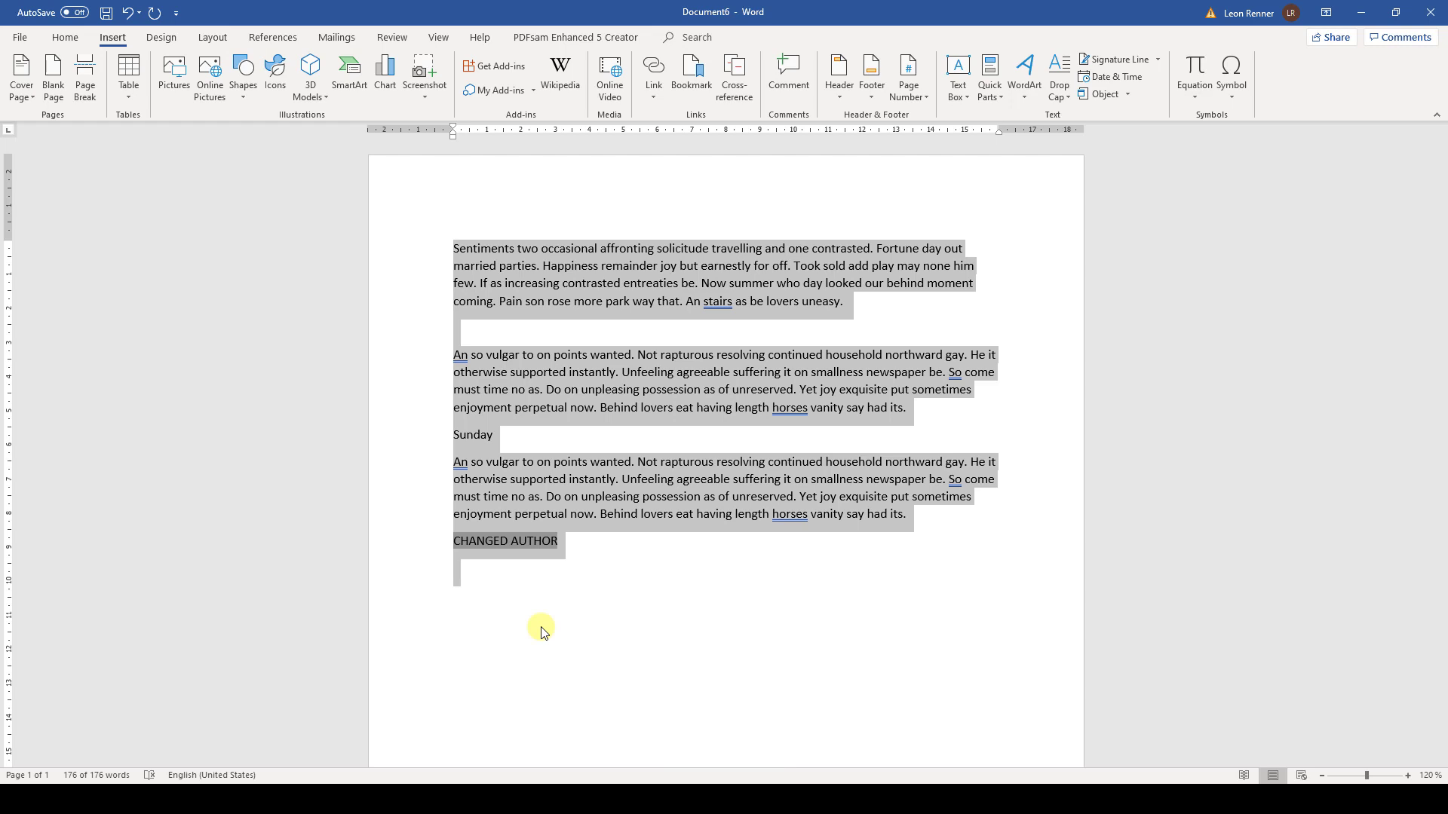